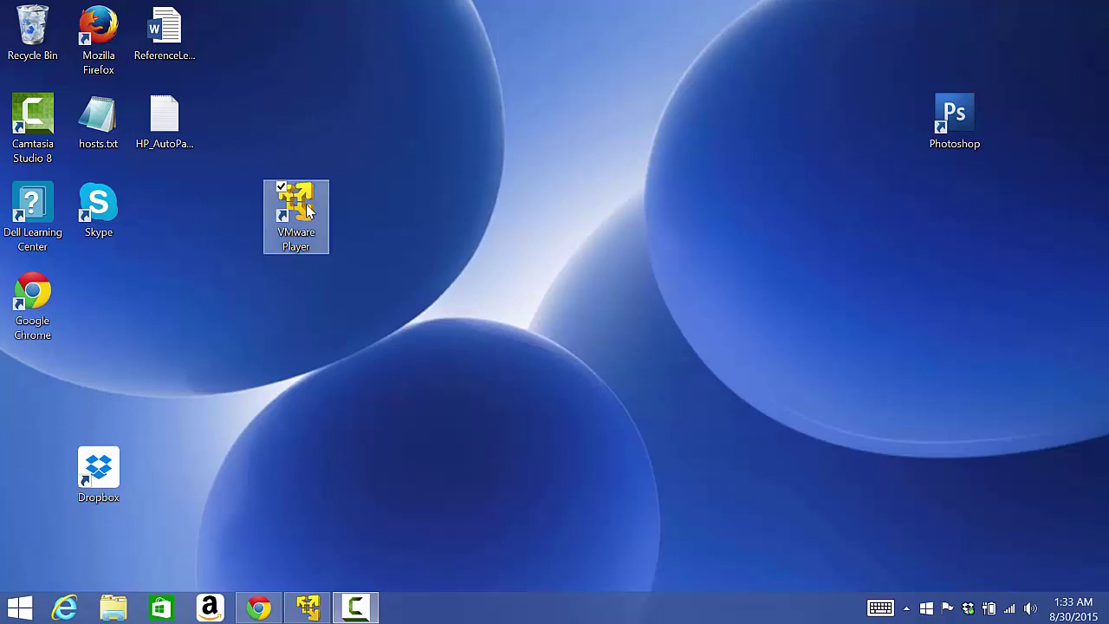
Launch VMware Player and start the Fairfax QA Lab Server Windows Server 2012 R2 guest
double_click(310, 211)
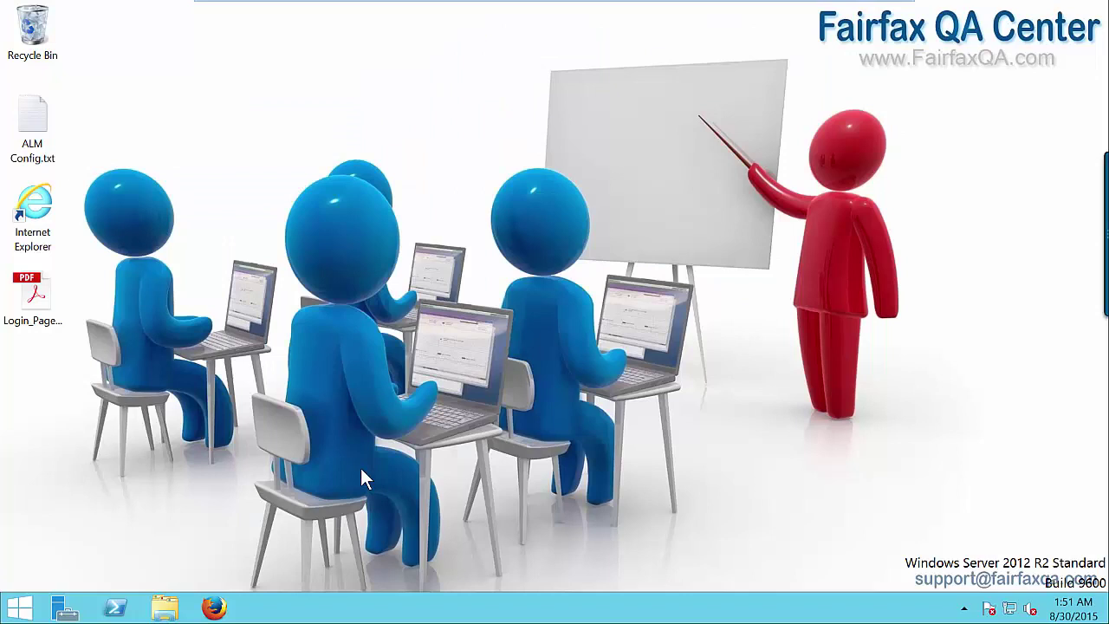
Open Internet Explorer to the HP ALM Site Administration login page, then minimize it
left_click(43, 221)
double_click(42, 217)
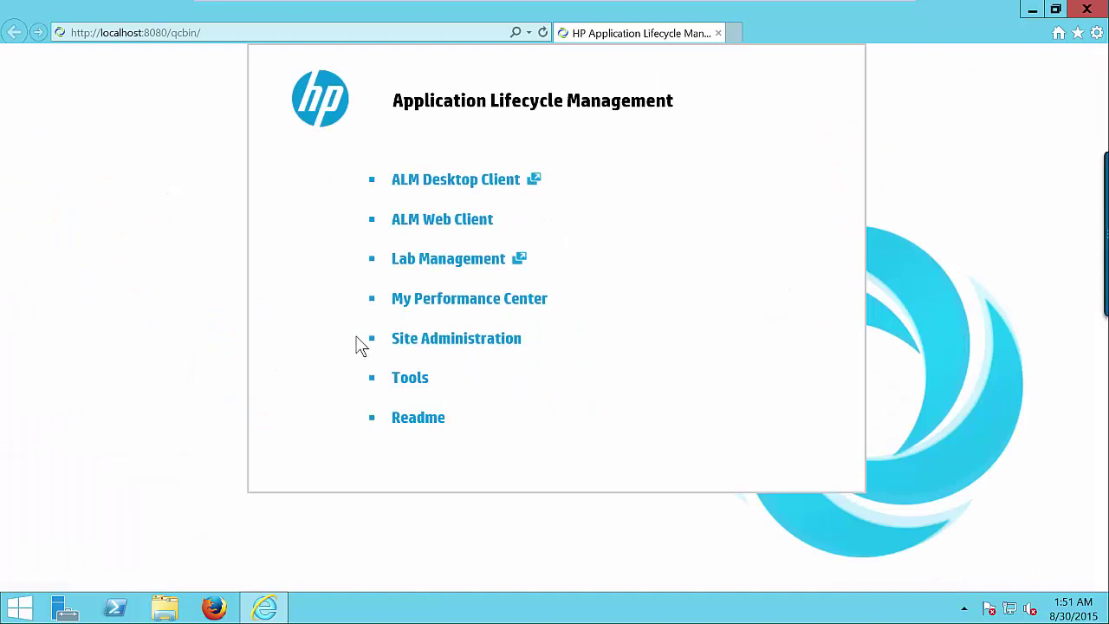
left_click(231, 34)
left_click(146, 117)
left_click(486, 344)
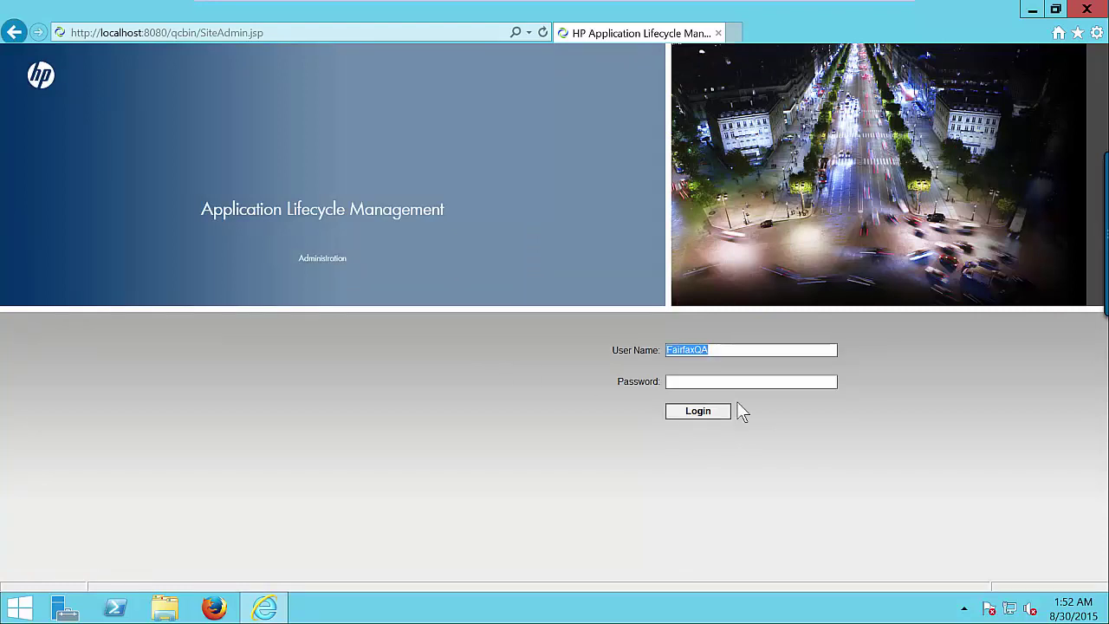
left_click(746, 379)
left_click(1032, 10)
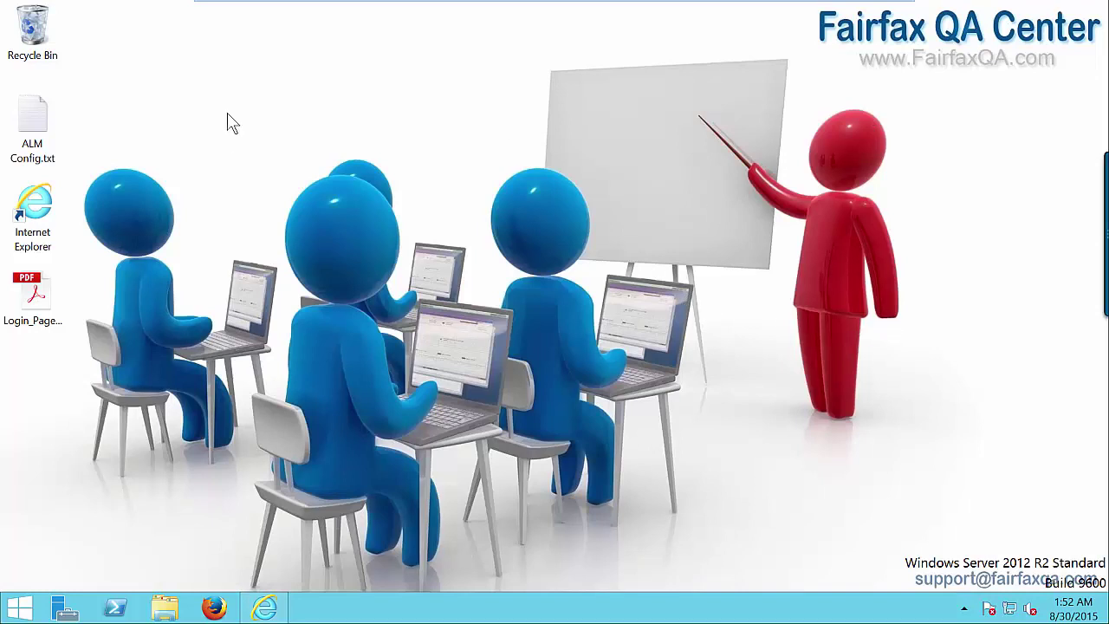
Copy the administrator password line from ALM Config.txt in Notepad, then close the file
double_click(30, 128)
left_click_drag(372, 128, 387, 98)
scroll(329, 364, "down", 1)
left_click_drag(281, 272, 209, 272)
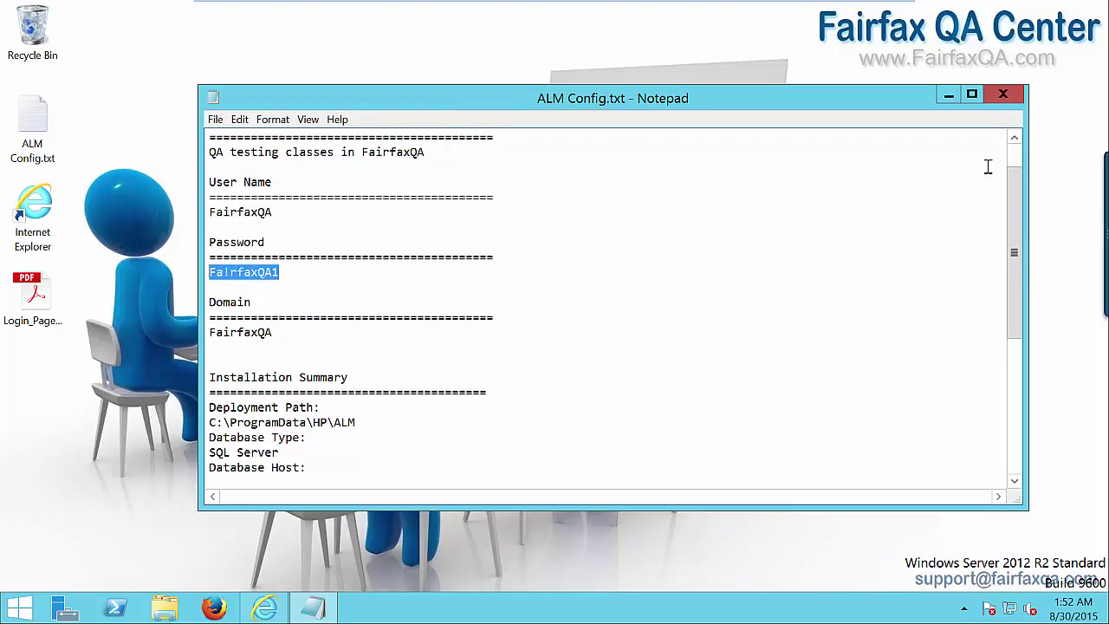
left_click(1003, 94)
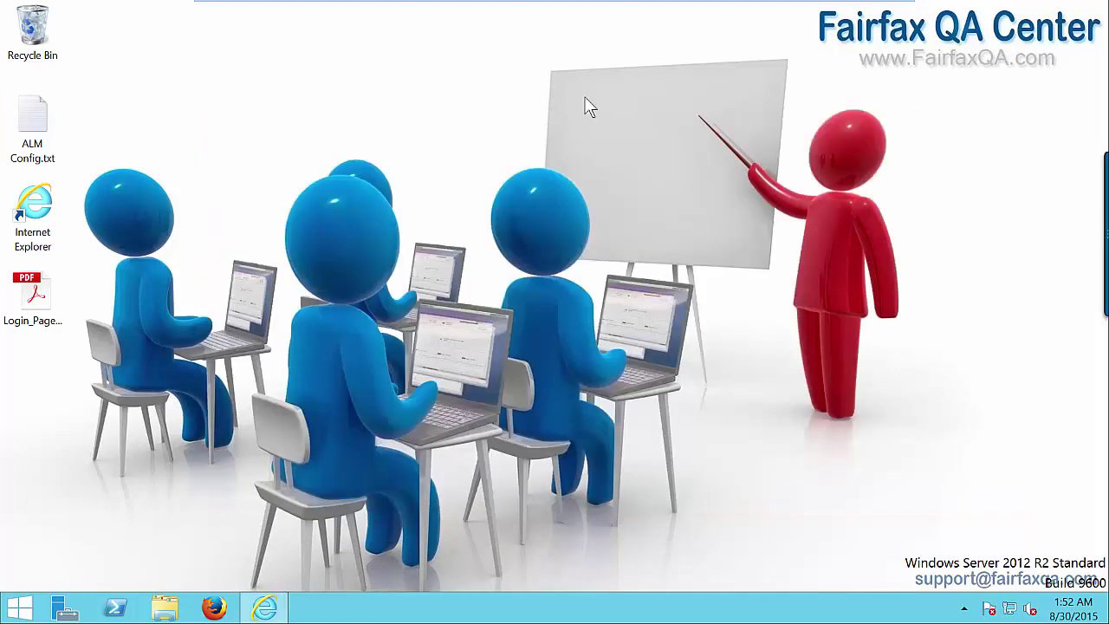
Log in as site administrator with the pasted password, dismiss the license warning, and collapse DEFAULT
left_click(265, 607)
left_click(744, 384)
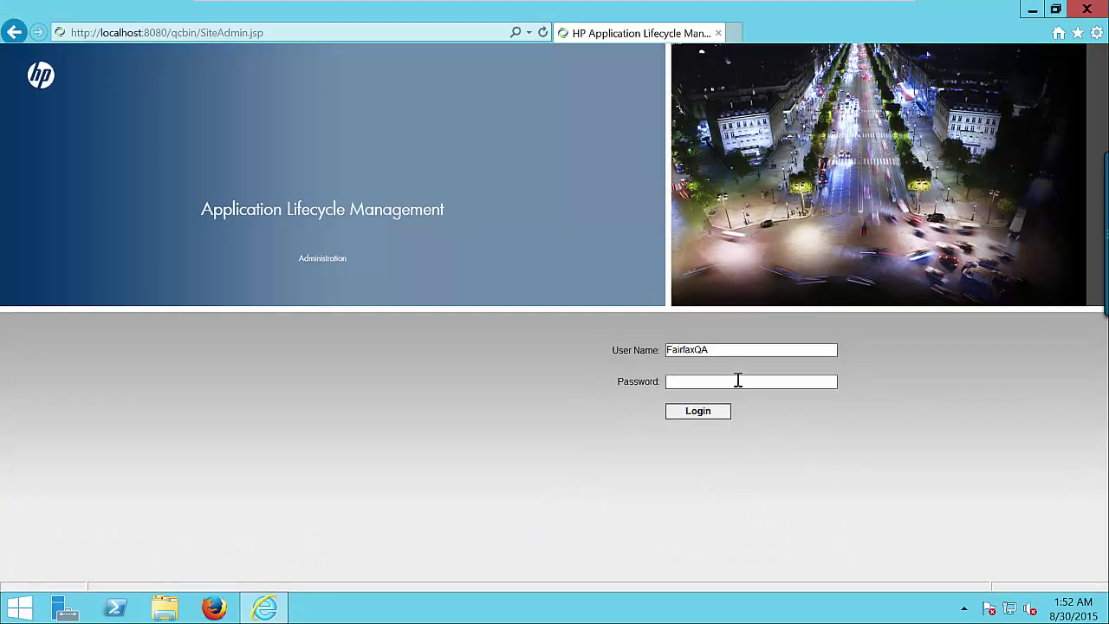
key("ctrl+v")
left_click(698, 418)
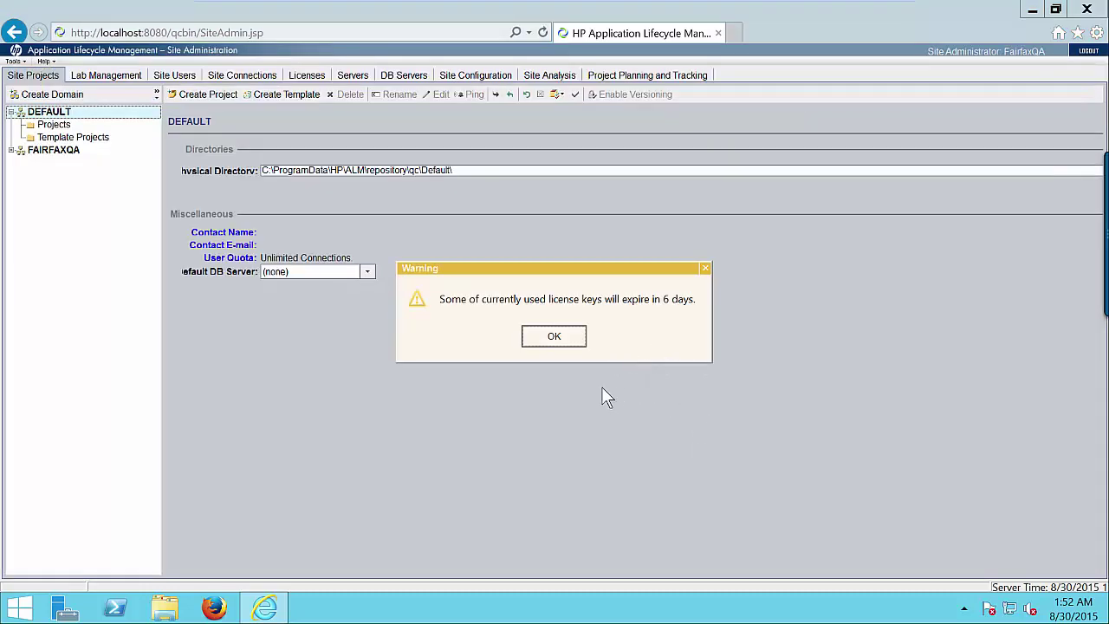
left_click(554, 339)
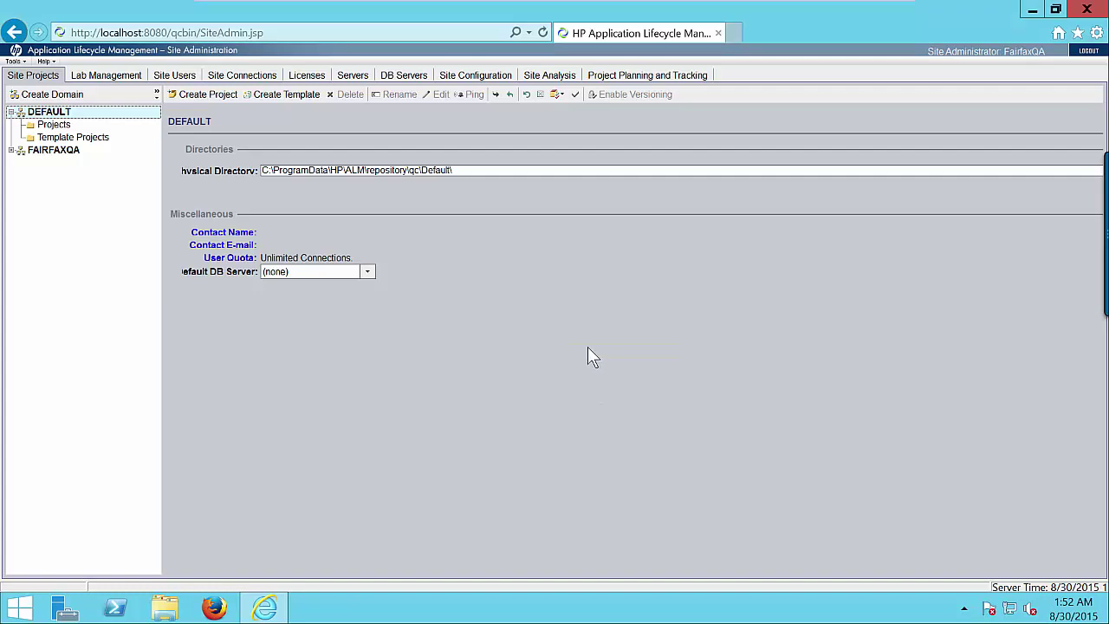
left_click(12, 113)
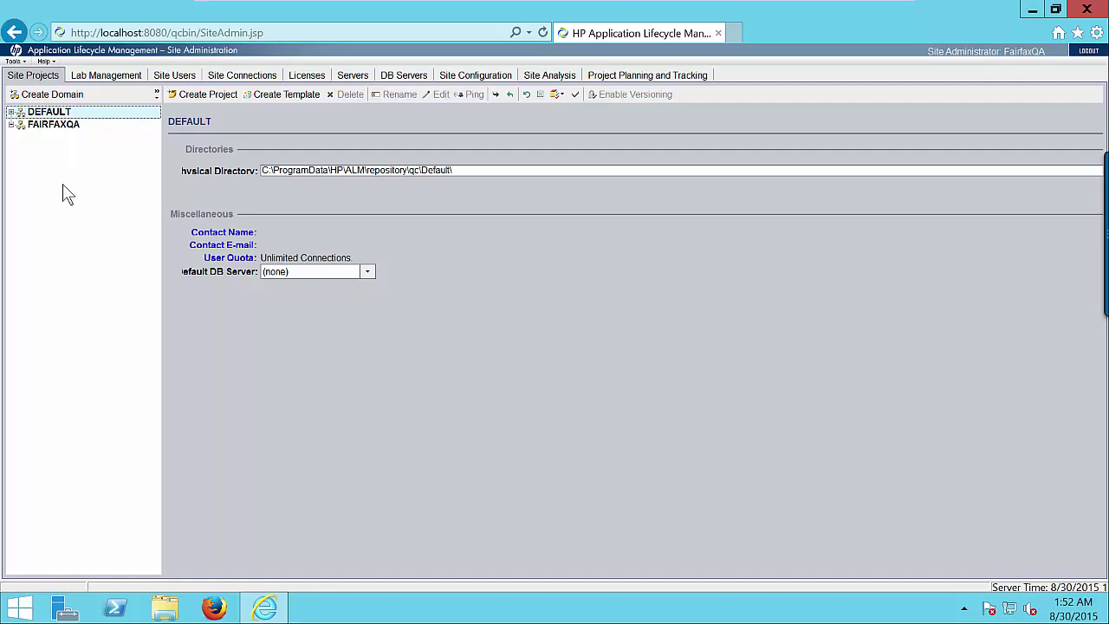
Create a domain named FINANCE and collapse its node in the projects tree
left_click(52, 94)
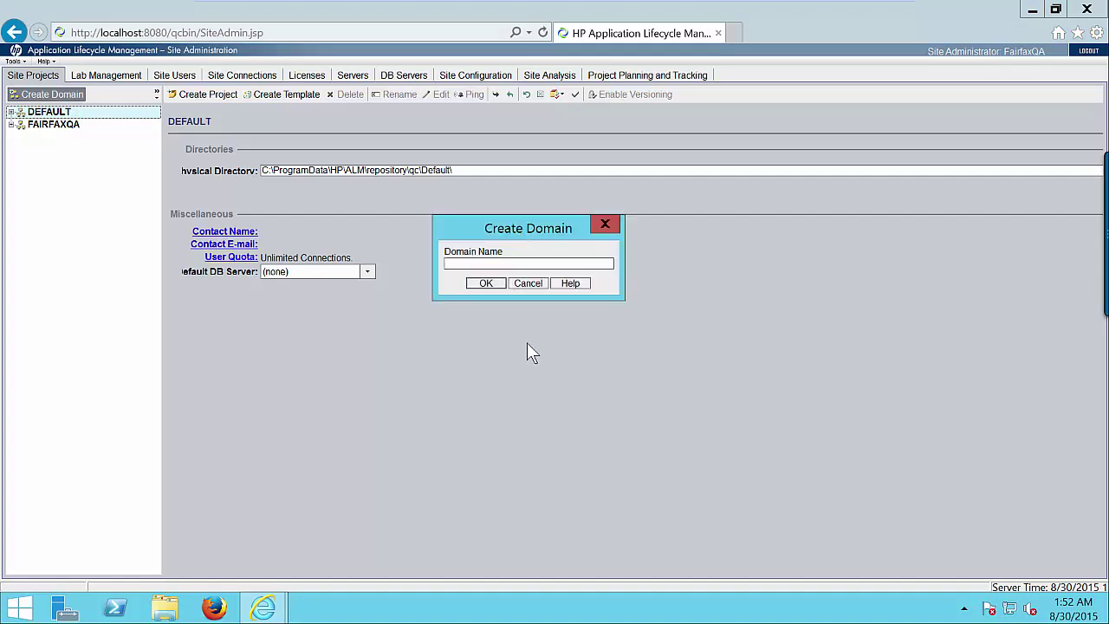
type("FINA")
key("BackSpace")
type("ANCE")
left_click(486, 286)
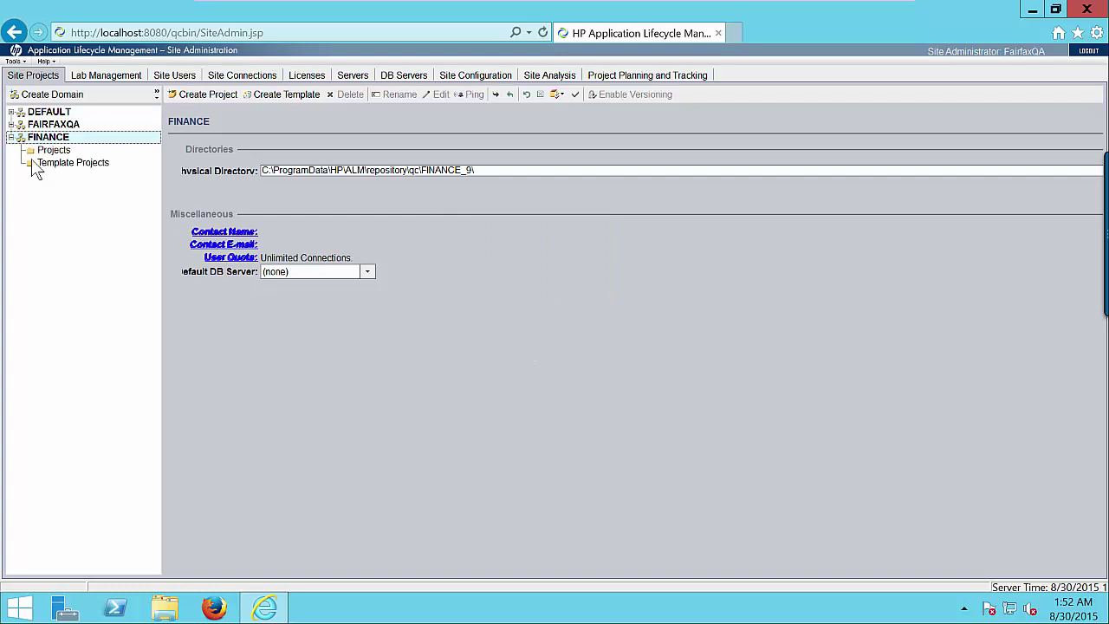
left_click(11, 137)
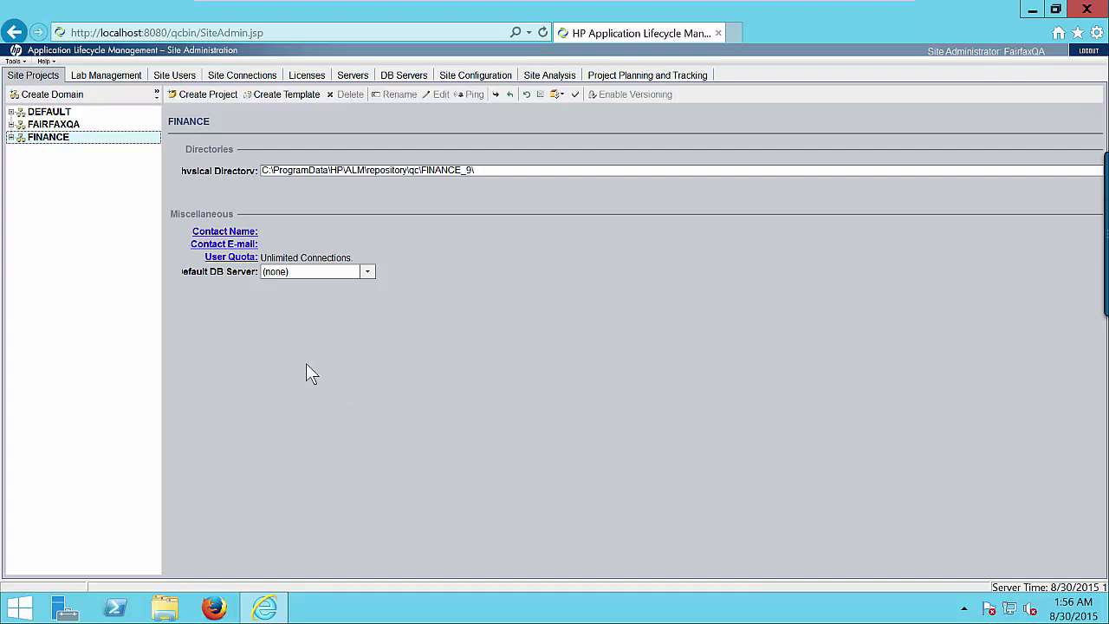
Start an empty project named ClientReport in the FINANCE domain and advance to database settings
left_click(201, 94)
left_click_drag(530, 226, 480, 170)
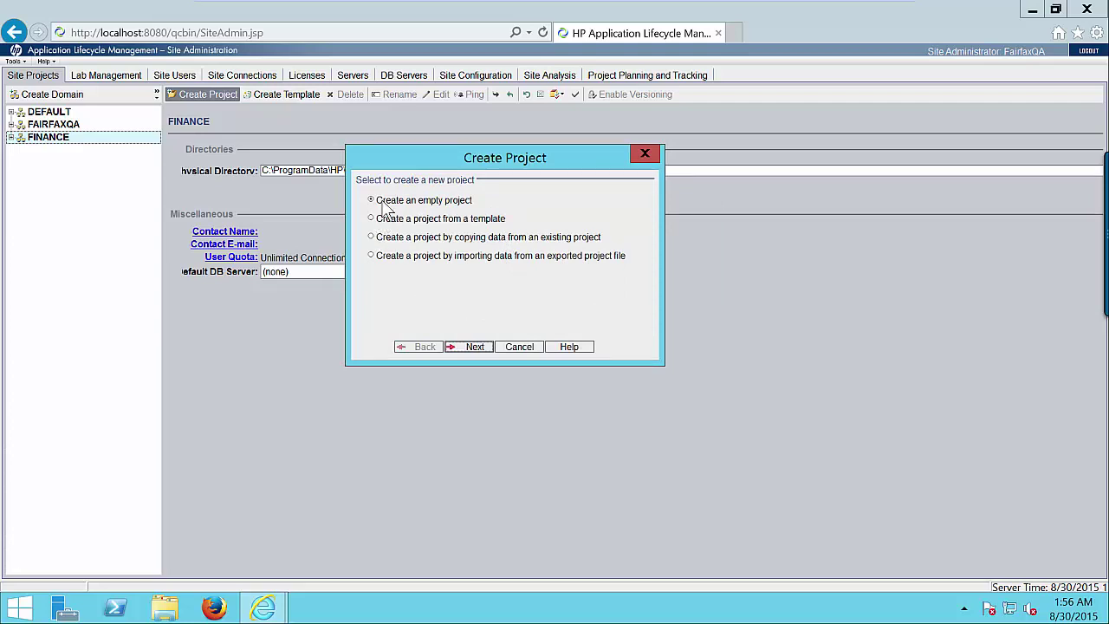
left_click(475, 346)
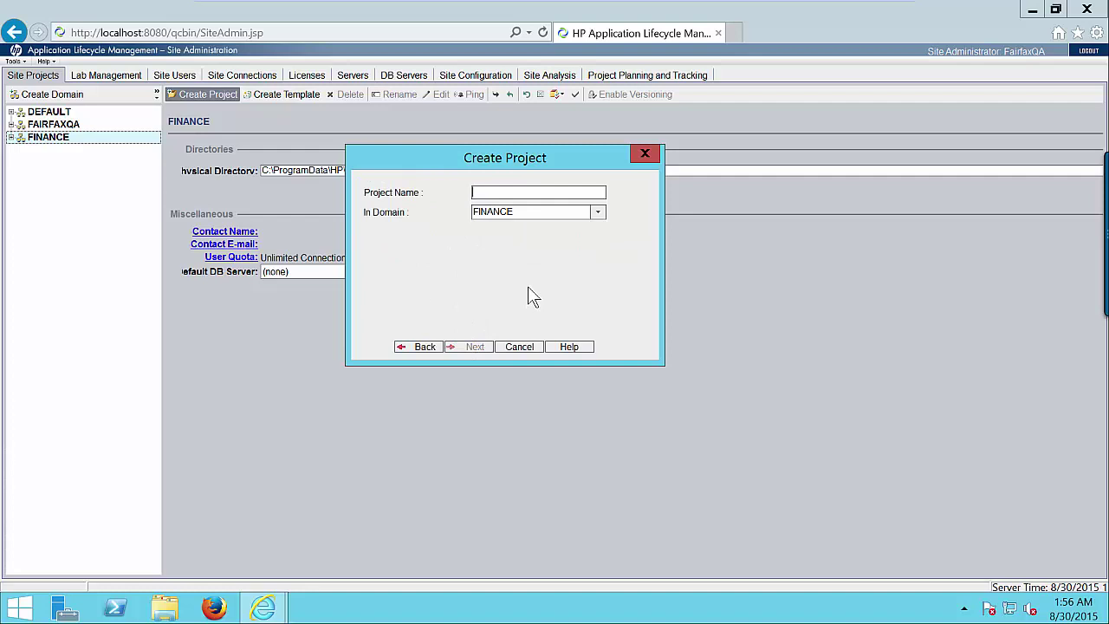
type("ClientReport")
left_click(599, 213)
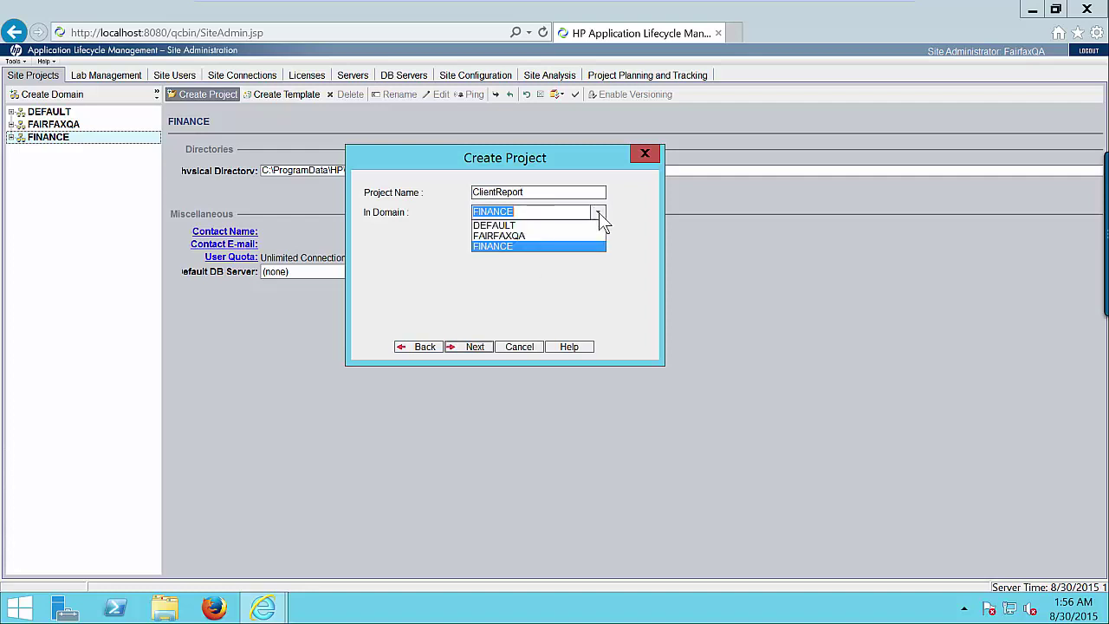
left_click(496, 247)
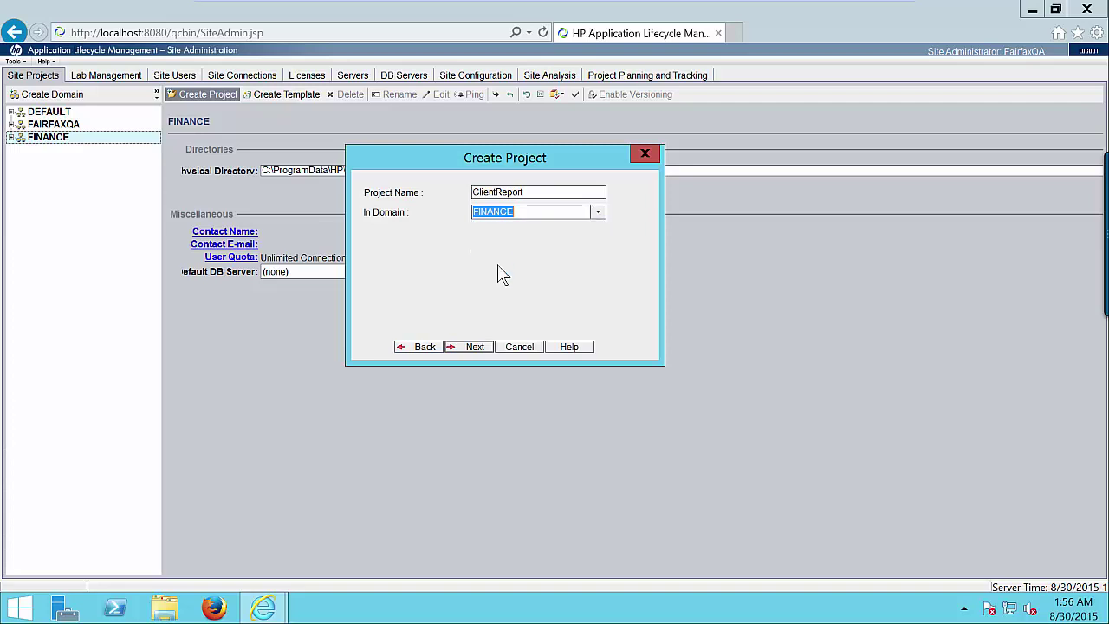
left_click(469, 347)
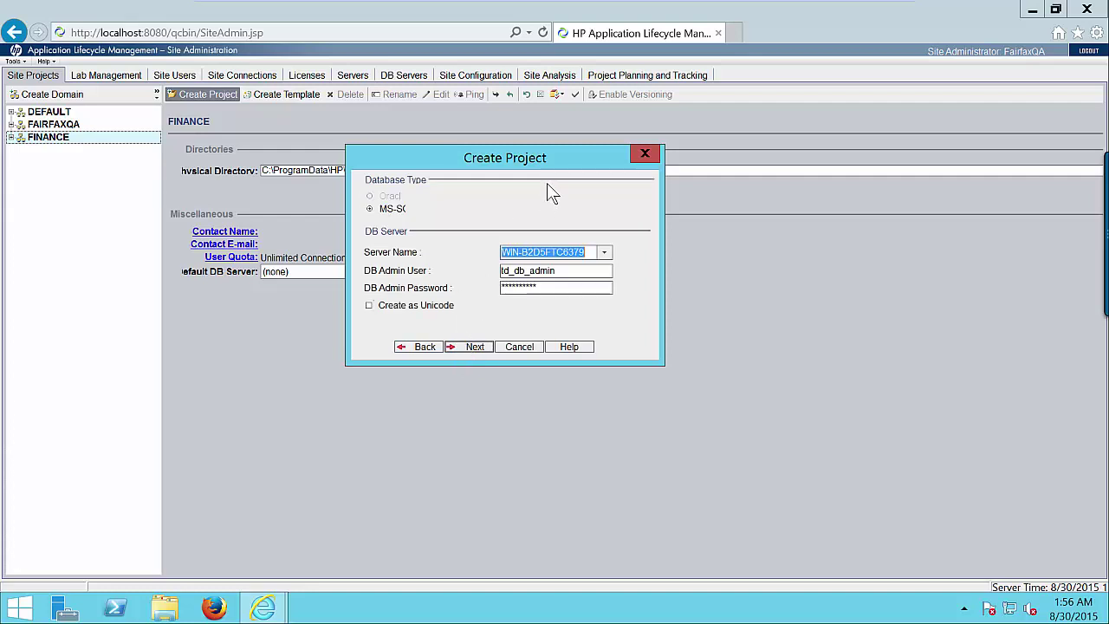
Accept the default database server, dismiss the text search warning, and skip adding project administrators
left_click_drag(544, 163, 530, 127)
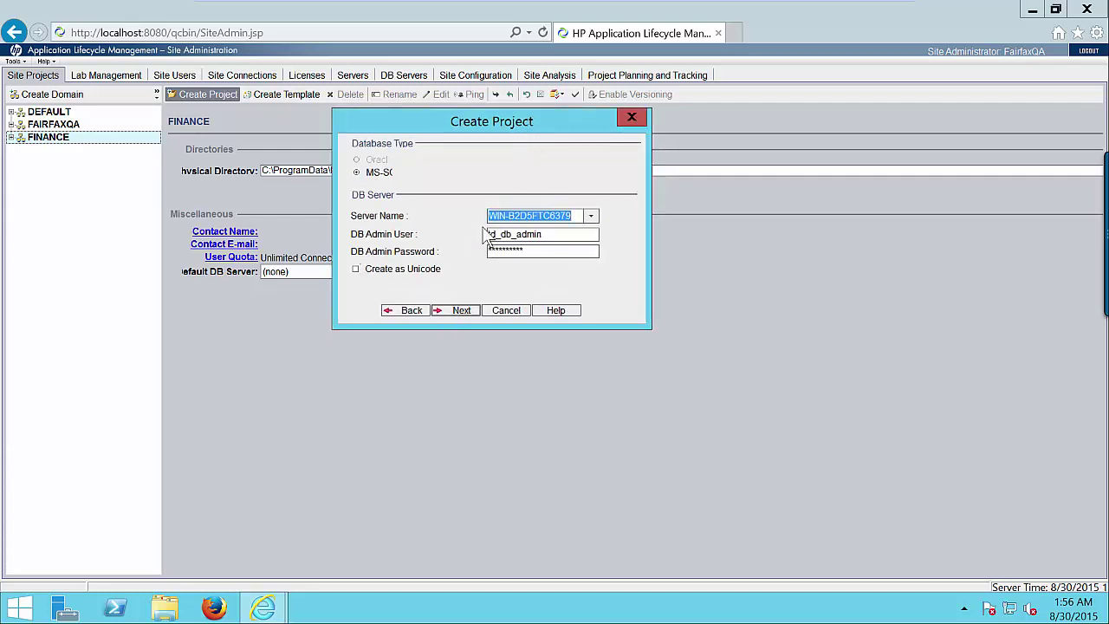
left_click(460, 310)
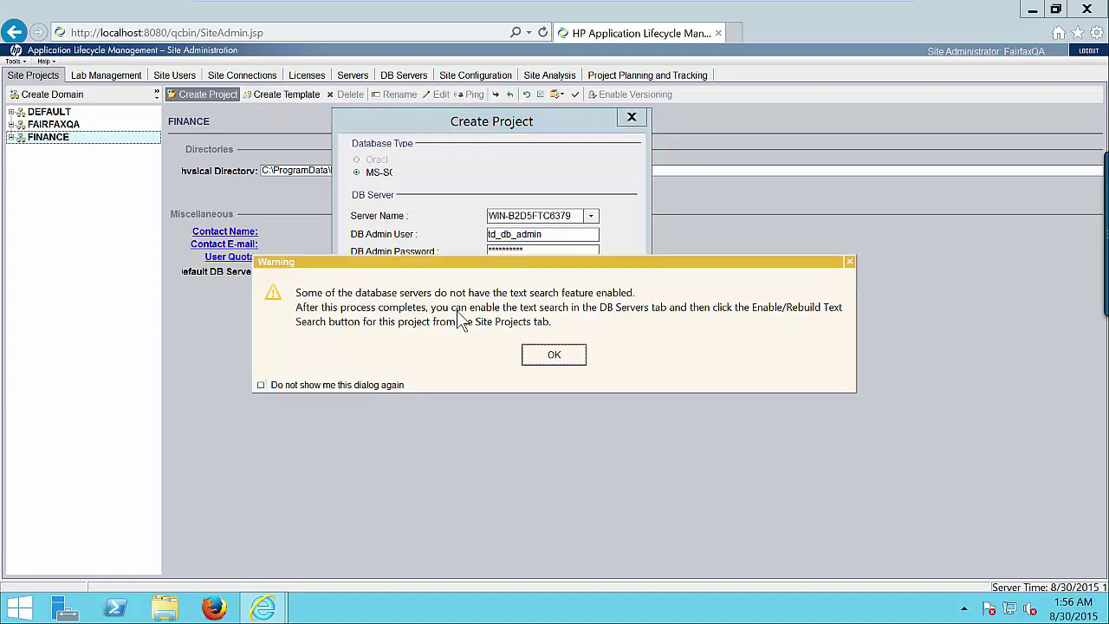
left_click(564, 359)
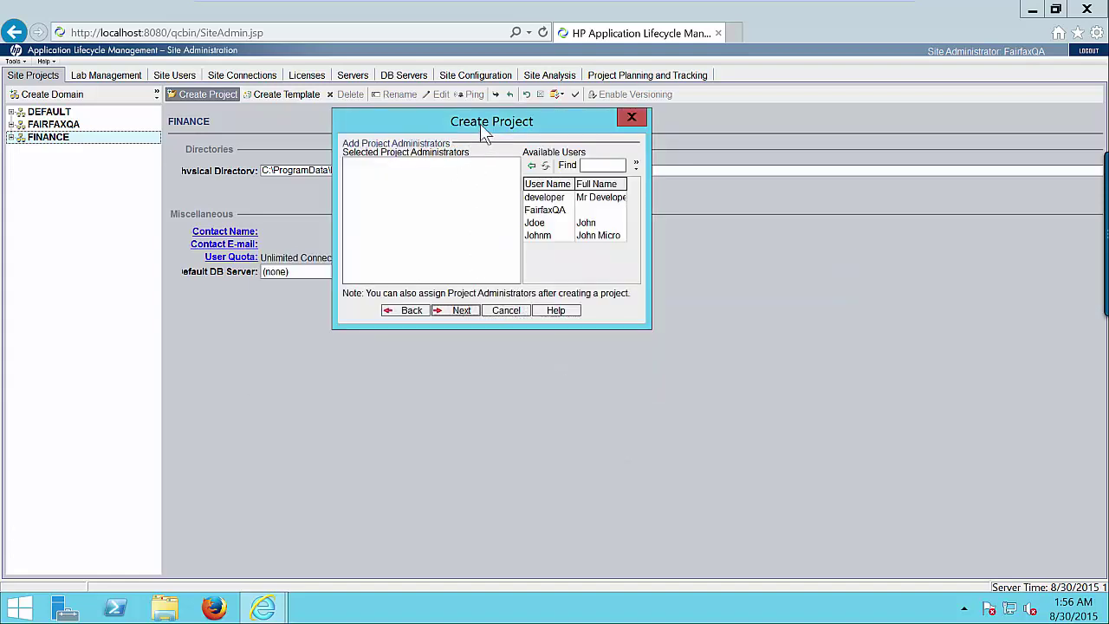
left_click_drag(482, 122, 512, 171)
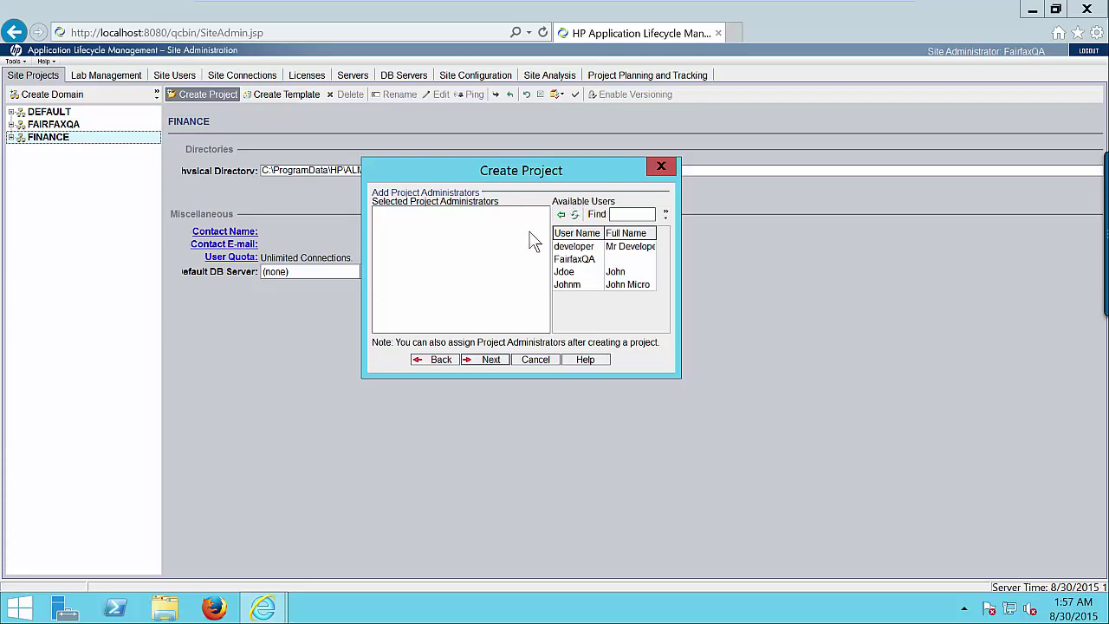
left_click(492, 359)
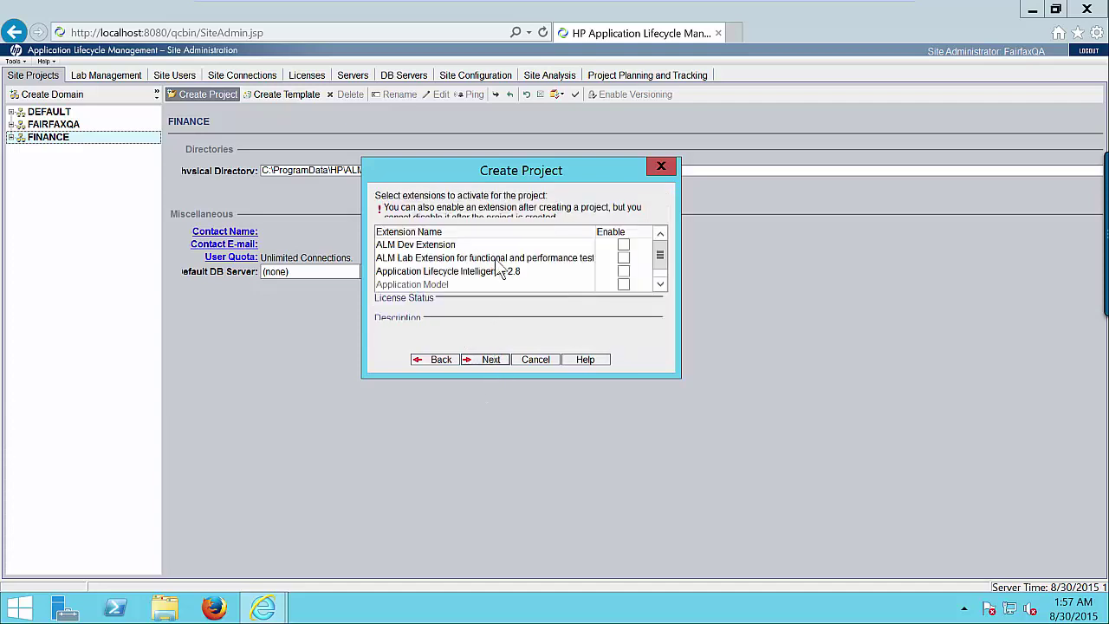
left_click_drag(489, 167, 491, 140)
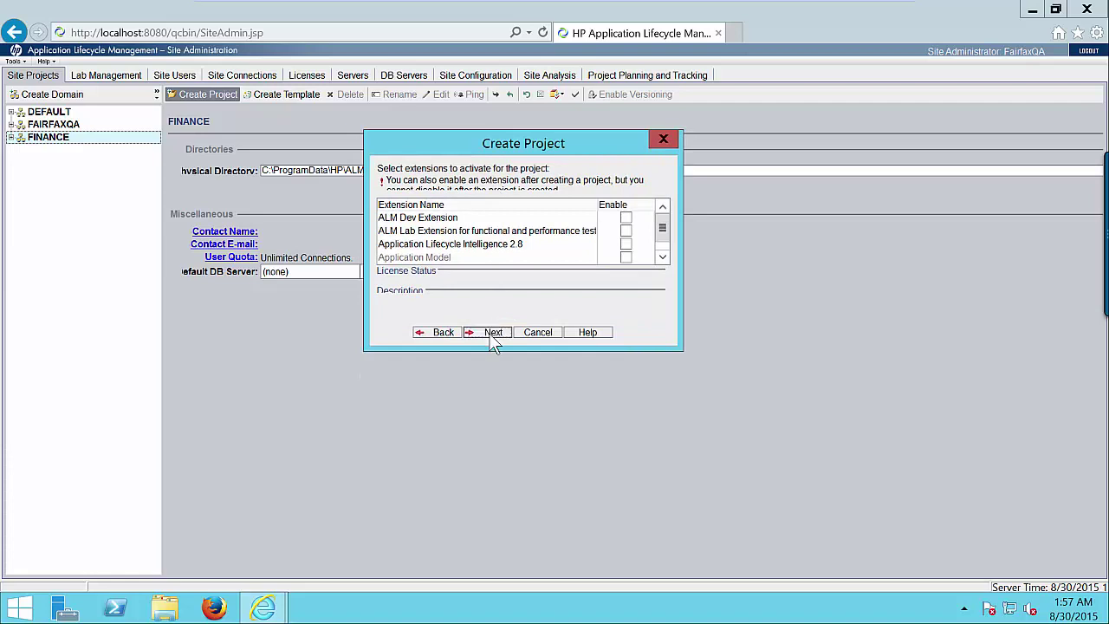
left_click(491, 332)
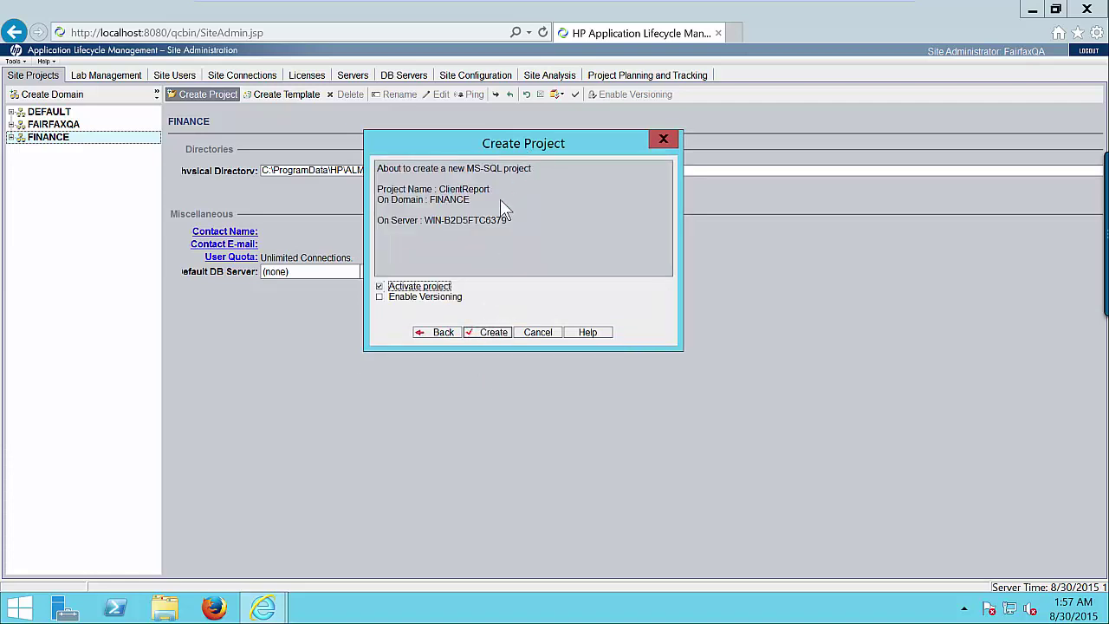
left_click(491, 335)
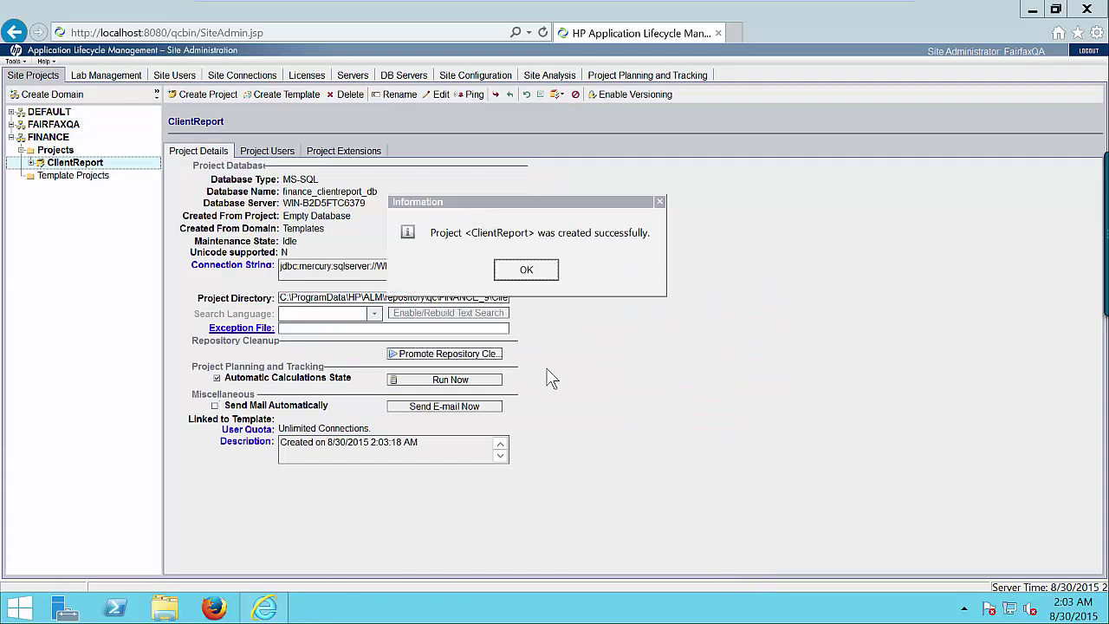
left_click(533, 272)
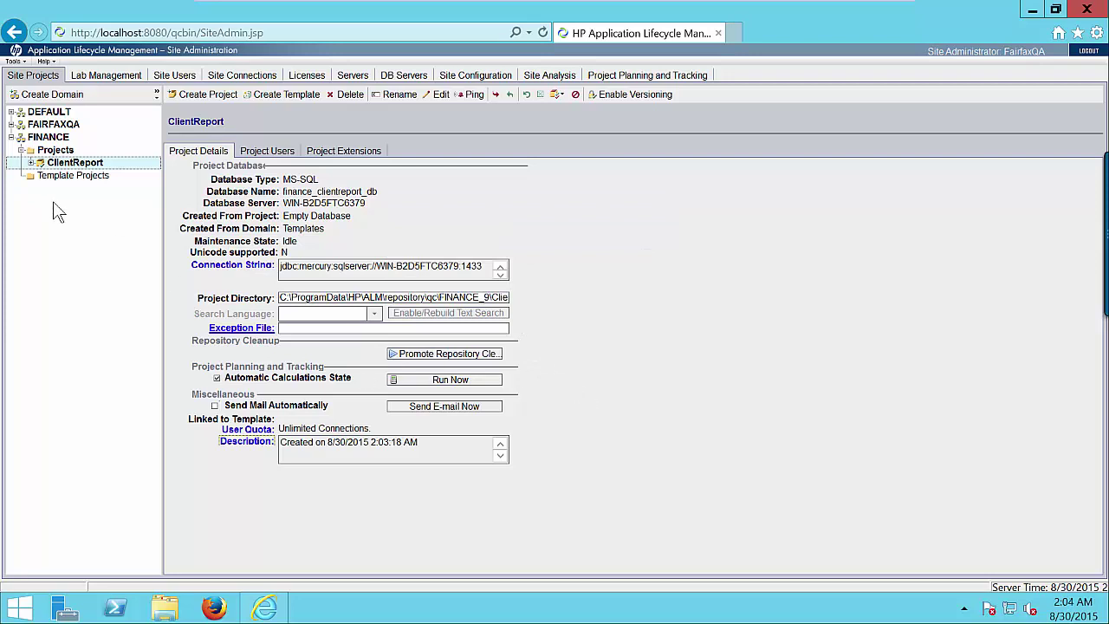
left_click(57, 151)
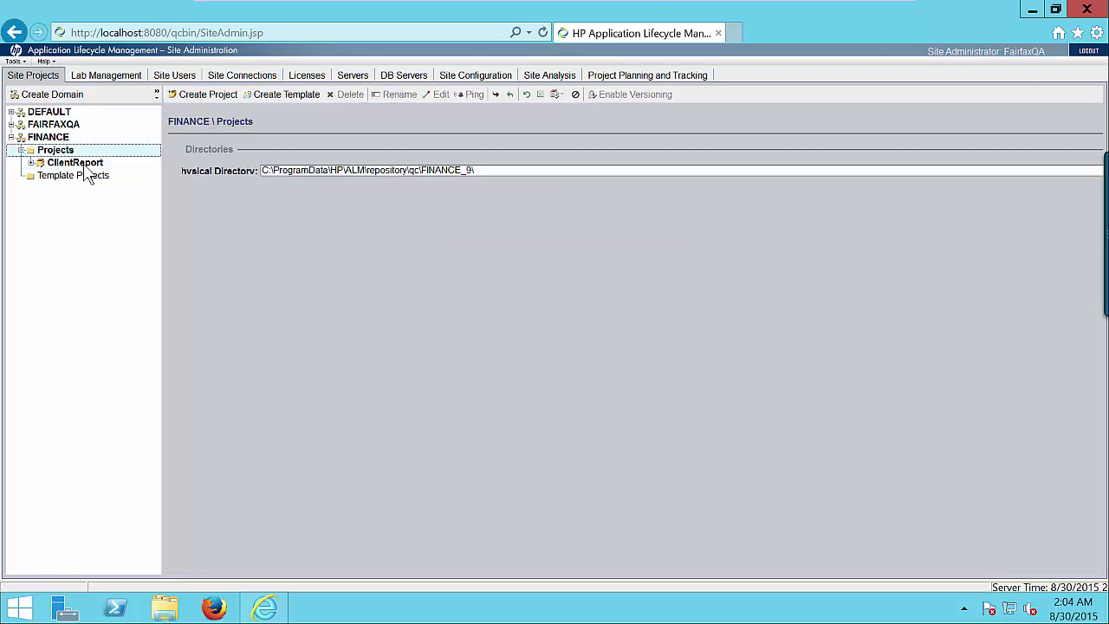
left_click(85, 165)
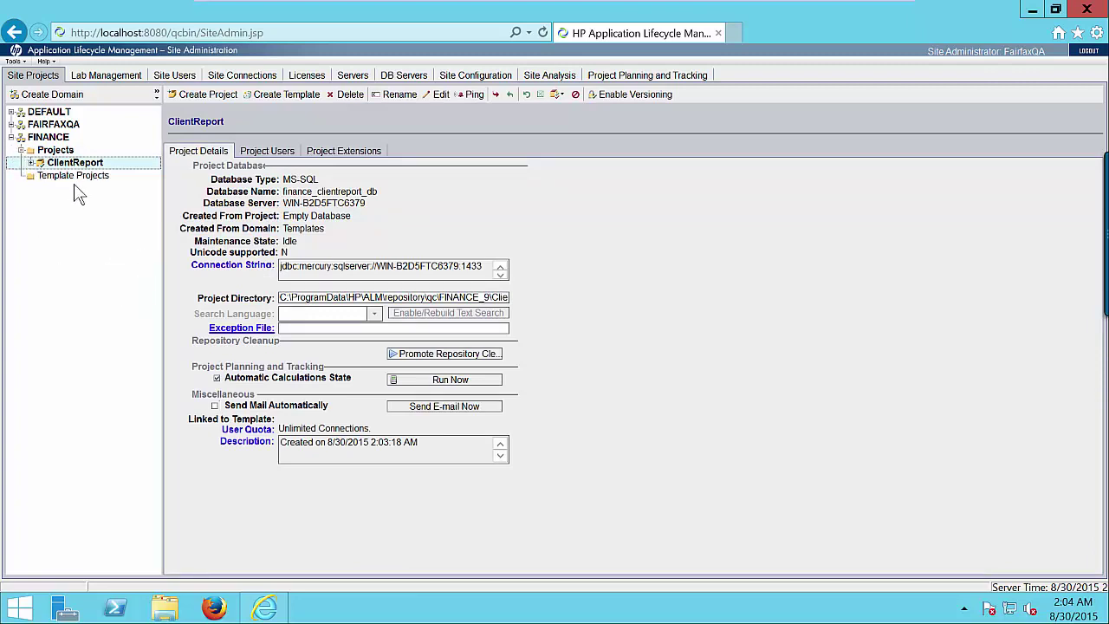
On the Site Users page, start a new user and enter its user name
left_click(176, 76)
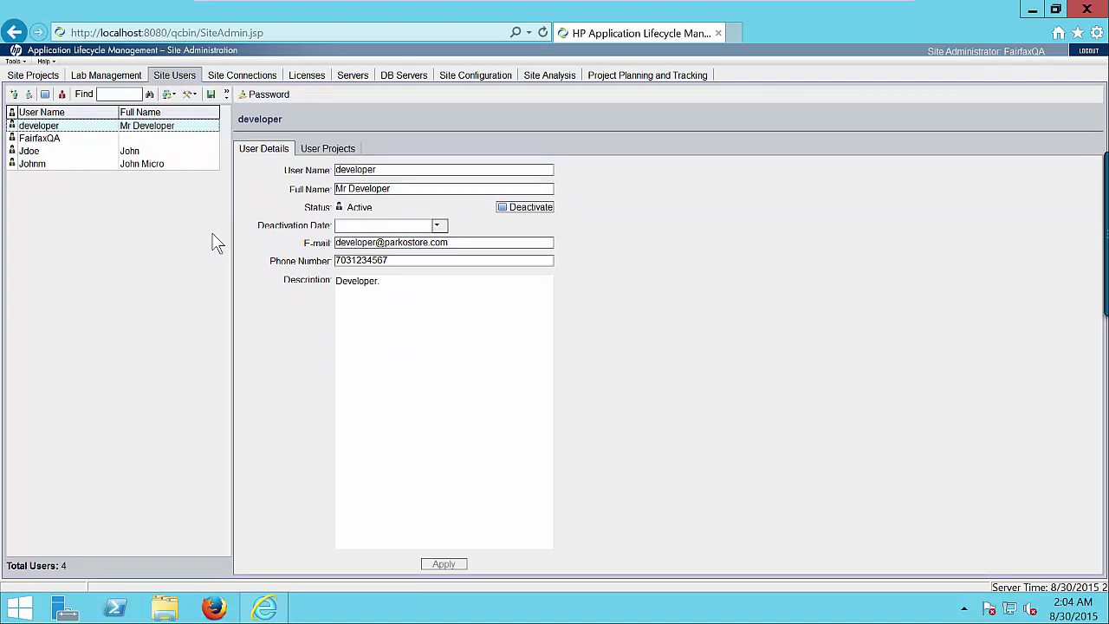
left_click(13, 95)
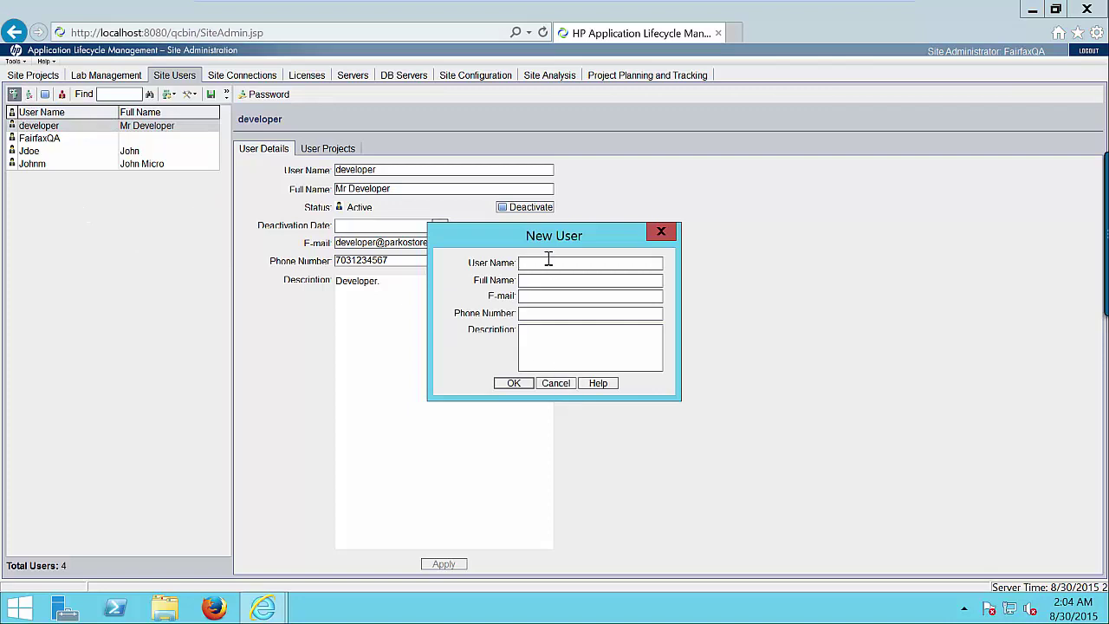
left_click_drag(555, 230, 535, 173)
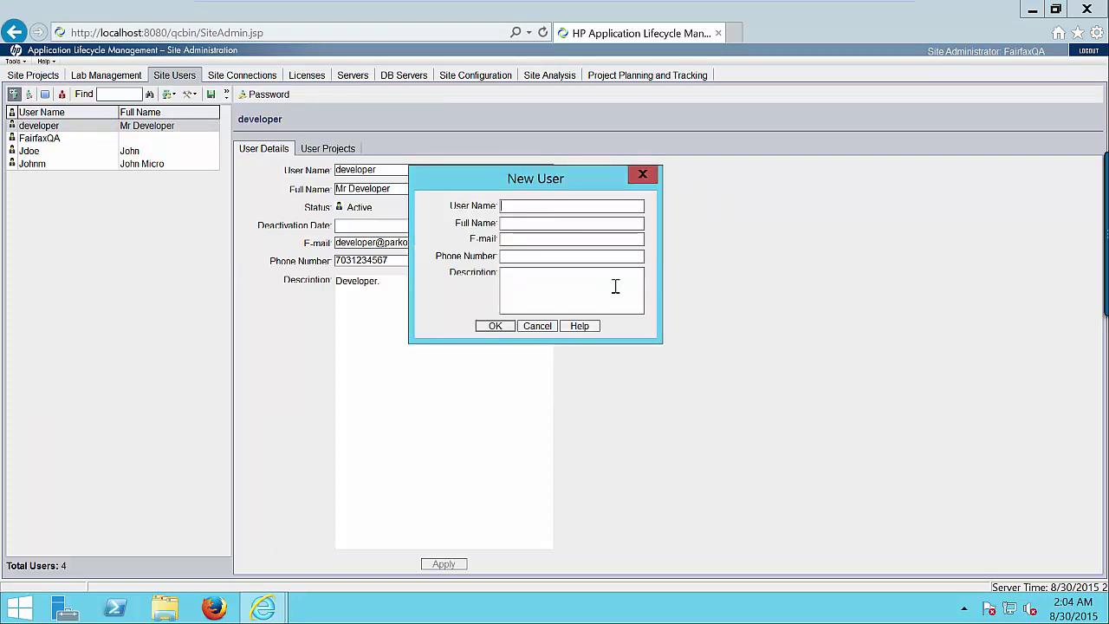
type("Chris")
Fill in the new user's full name, e-mail address and phone number
left_click(566, 224)
type("Christopher")
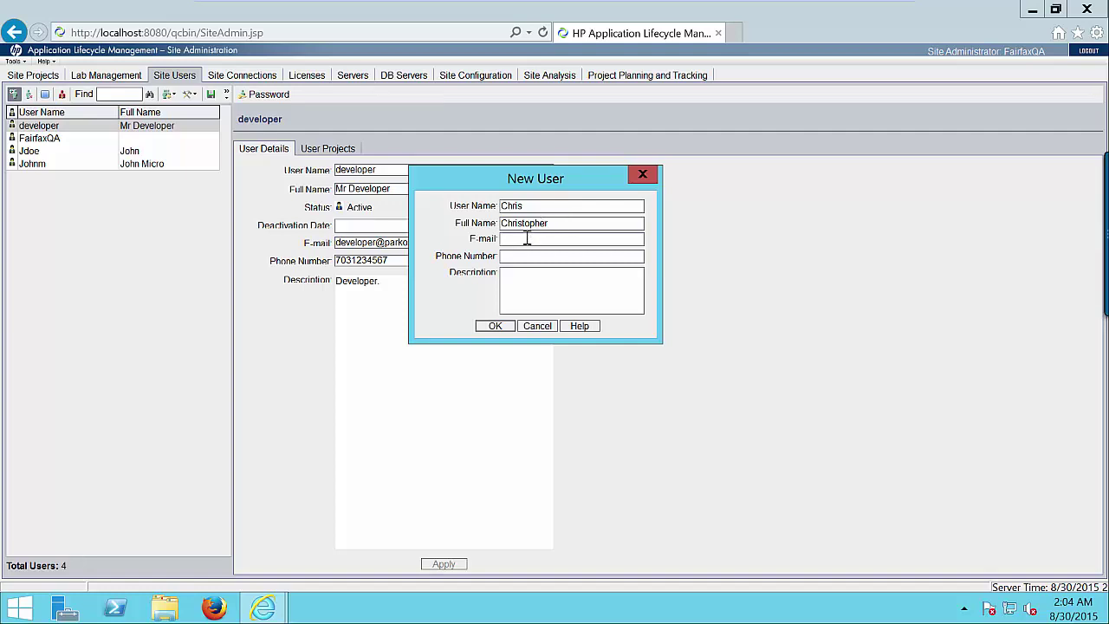
left_click(526, 239)
left_click(521, 255)
left_click(520, 281)
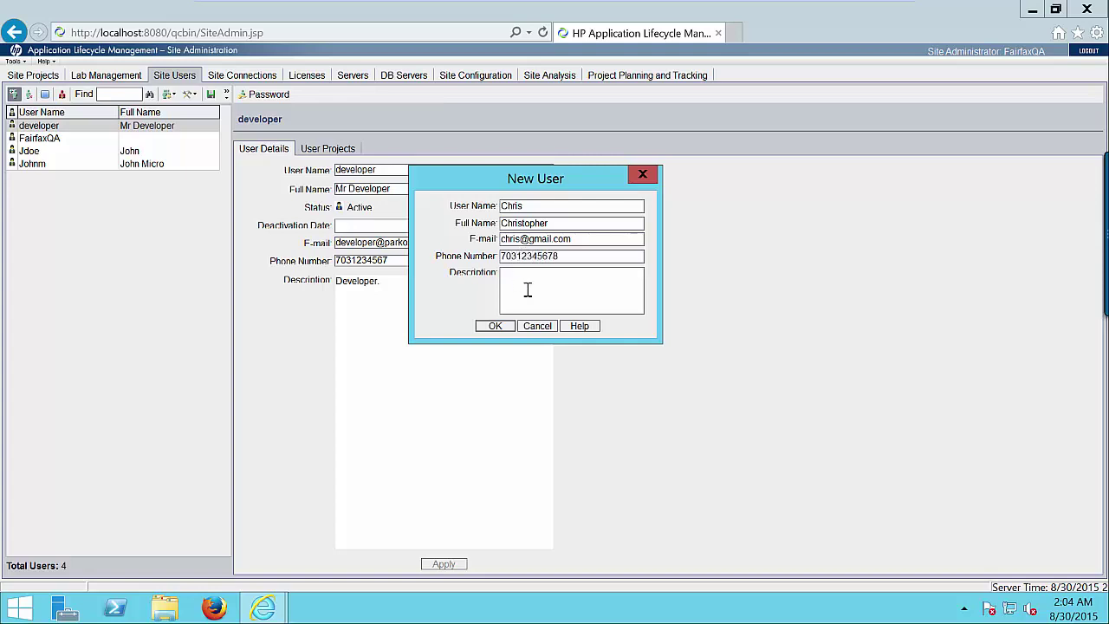
Save the new user, set and retype its password, and acknowledge the password-changed message
left_click(495, 326)
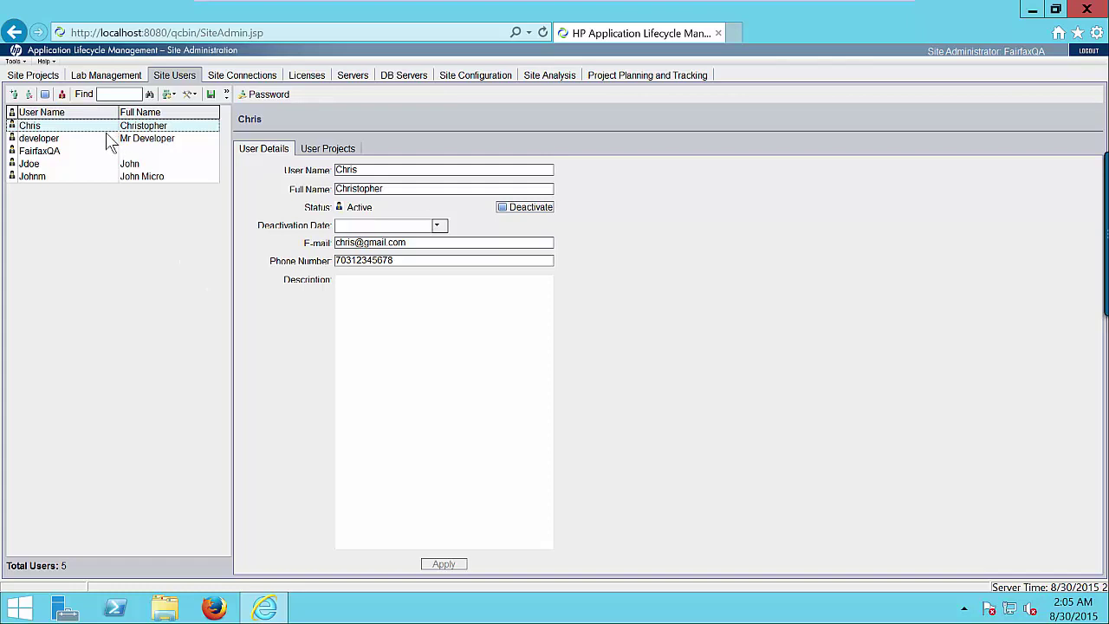
left_click(269, 98)
left_click_drag(543, 281, 502, 179)
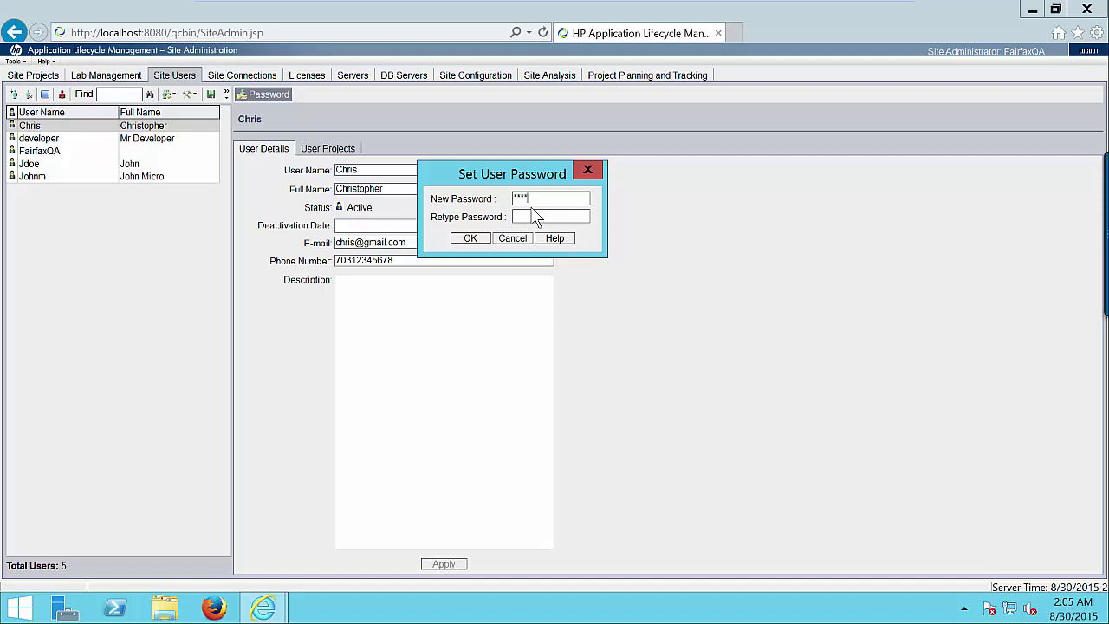
type("*")
left_click(538, 216)
type("******")
left_click(471, 239)
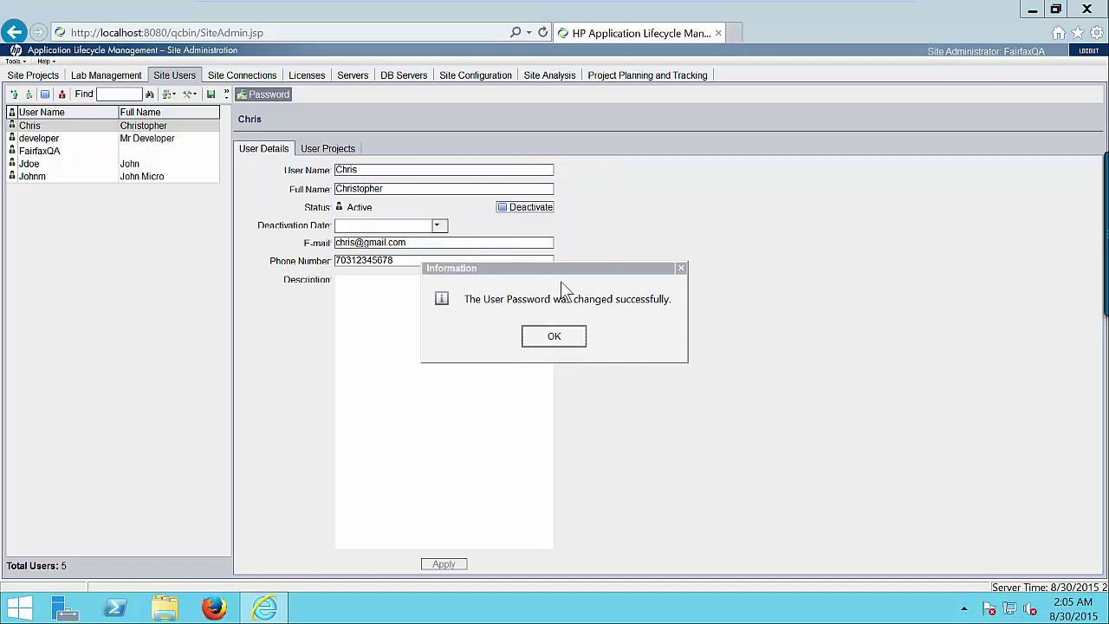
left_click_drag(562, 271, 585, 195)
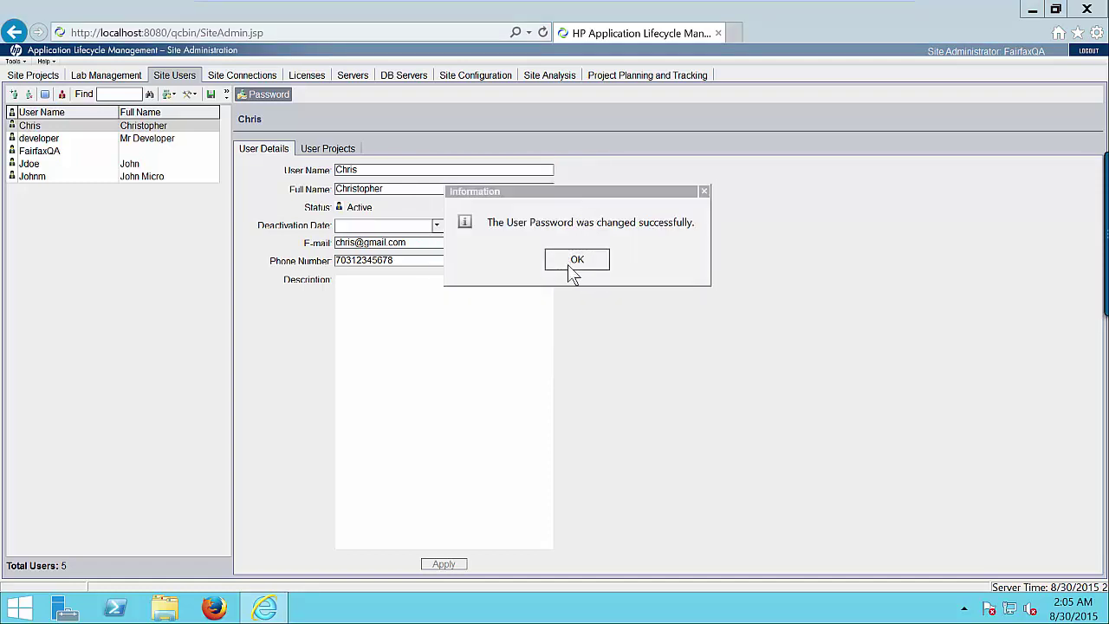
left_click(582, 269)
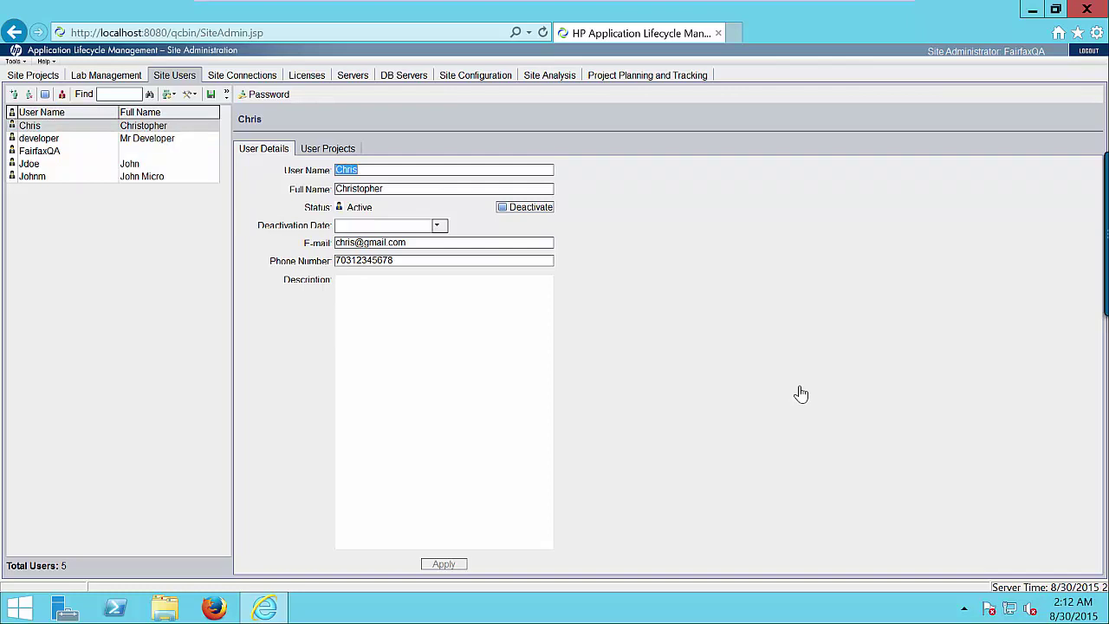
Show the User Projects tab, confirming the user has zero assigned projects
left_click(321, 150)
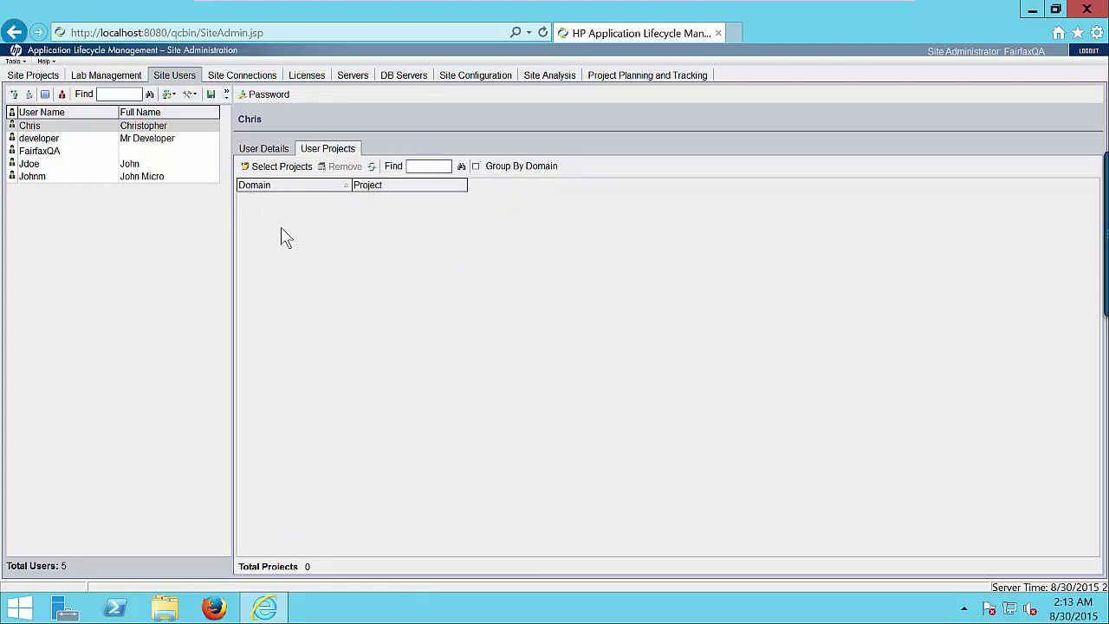
Tick ClientReport under the FINANCE domain and add it to the new user's assigned projects
left_click(283, 168)
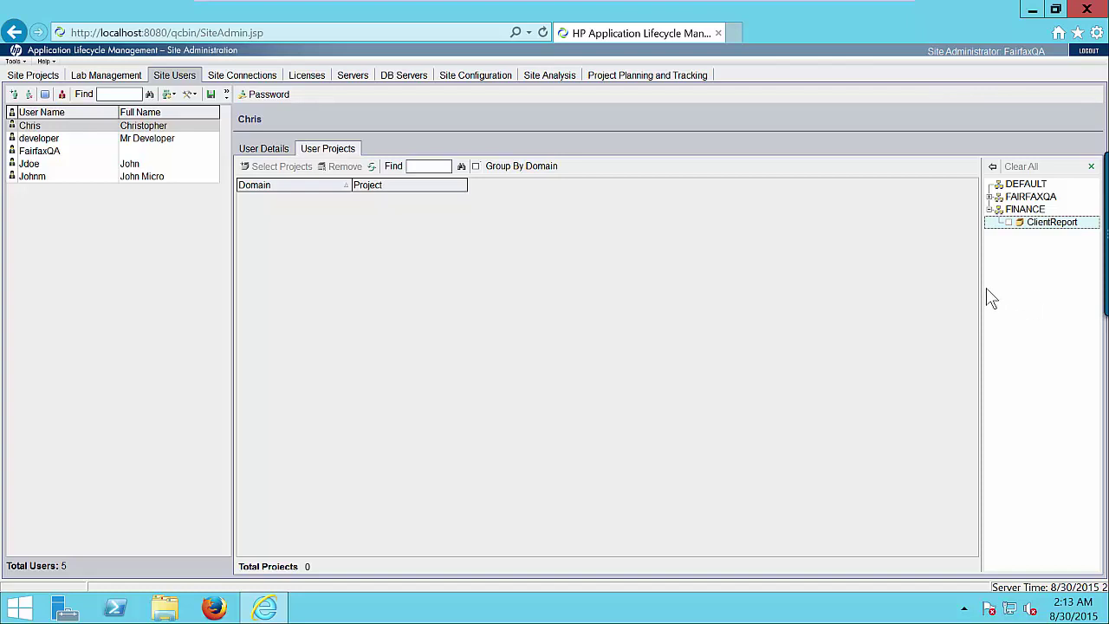
left_click_drag(982, 289, 891, 283)
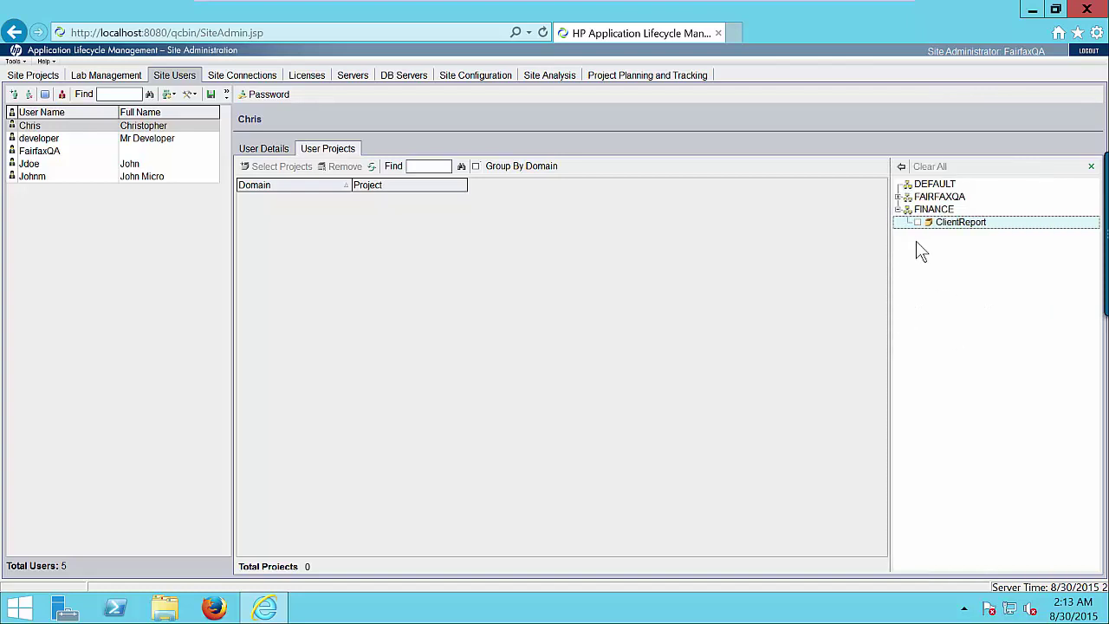
left_click(897, 211)
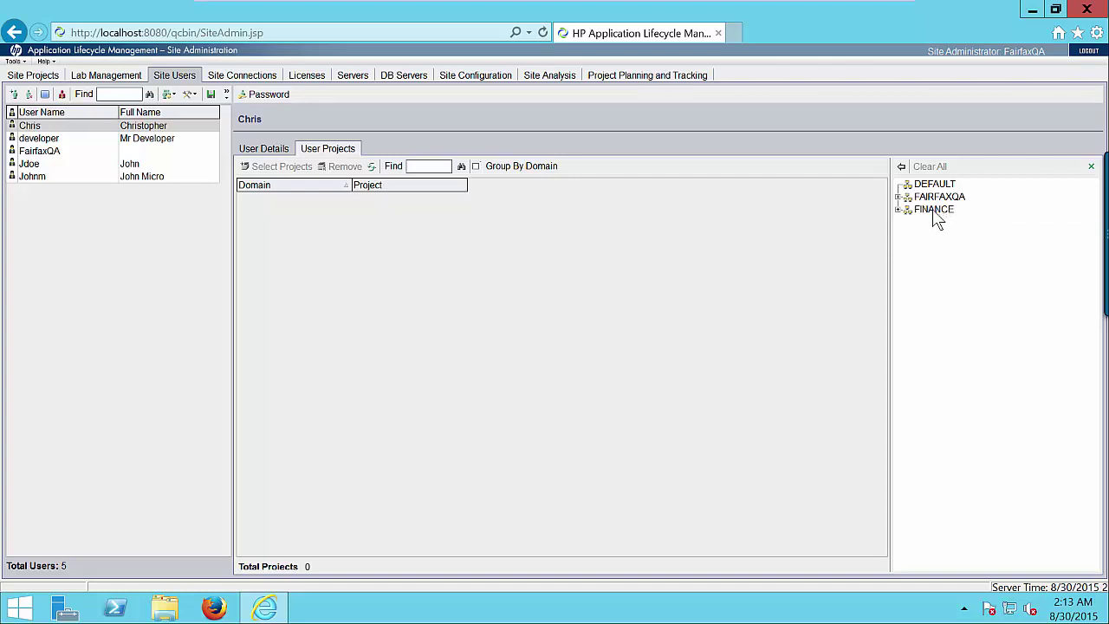
left_click(932, 210)
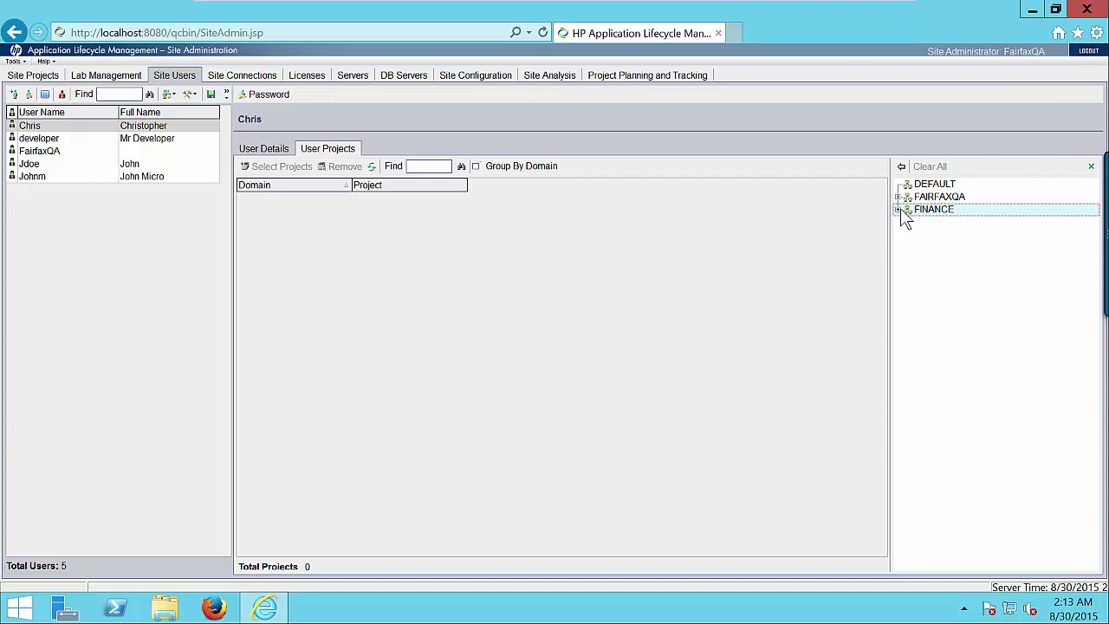
left_click(900, 209)
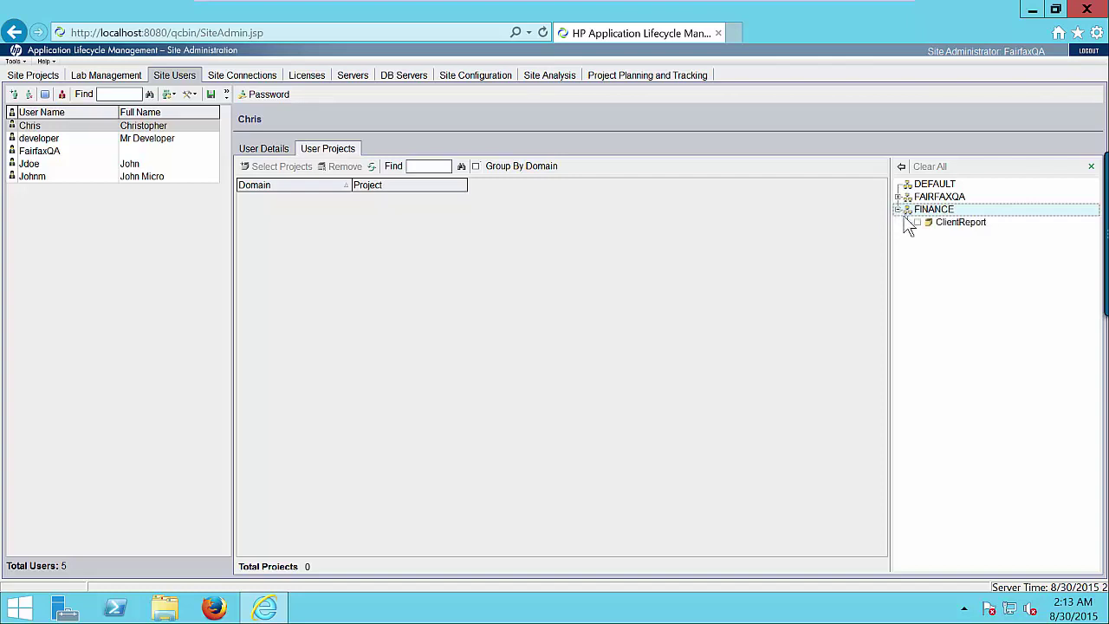
left_click(958, 229)
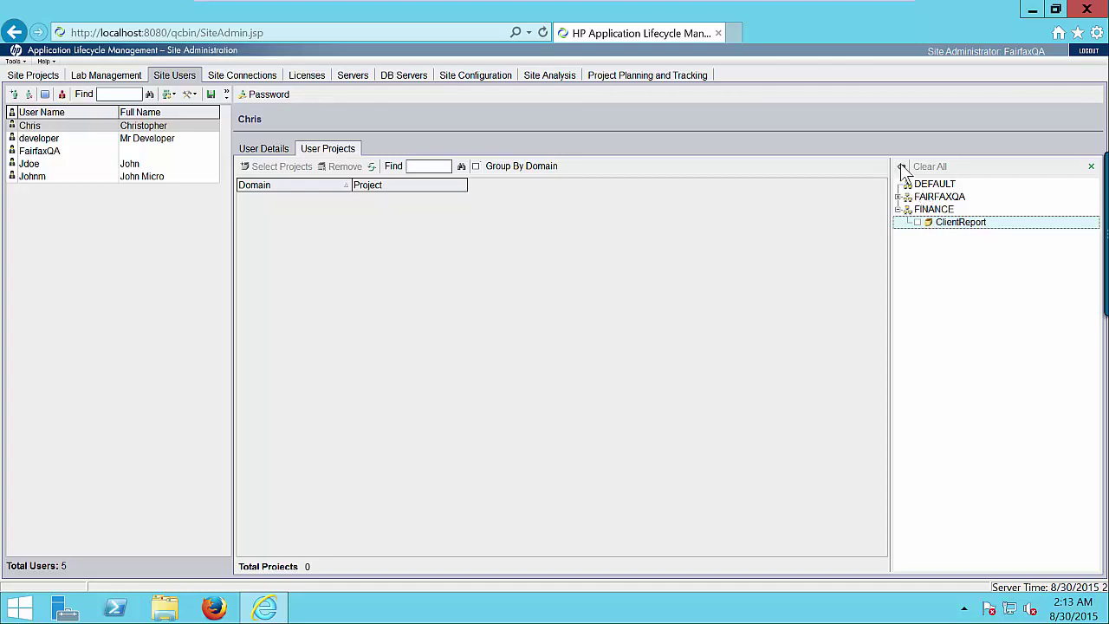
left_click(917, 222)
left_click(903, 167)
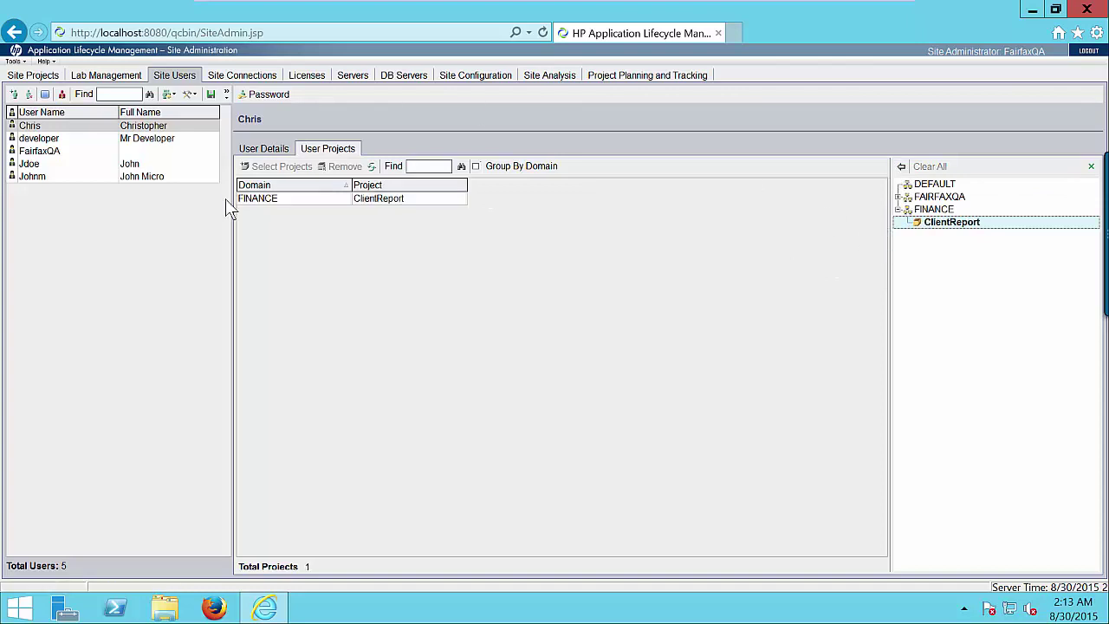
left_click(262, 150)
Review the user's project assignments, then log out and go back to the qcbin start page
left_click(326, 149)
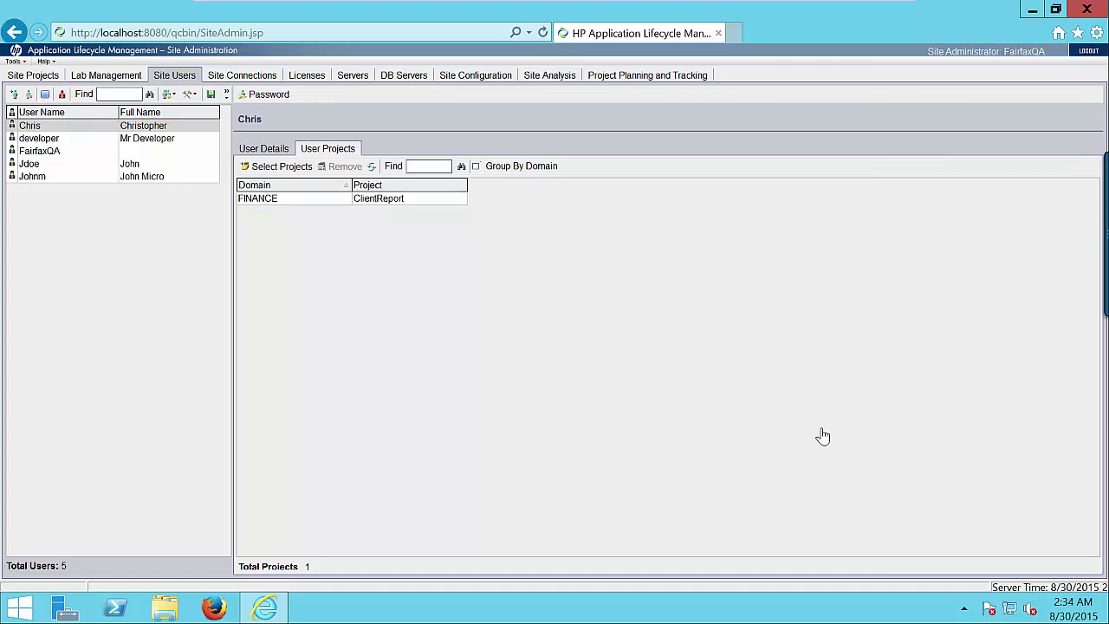
left_click(1087, 53)
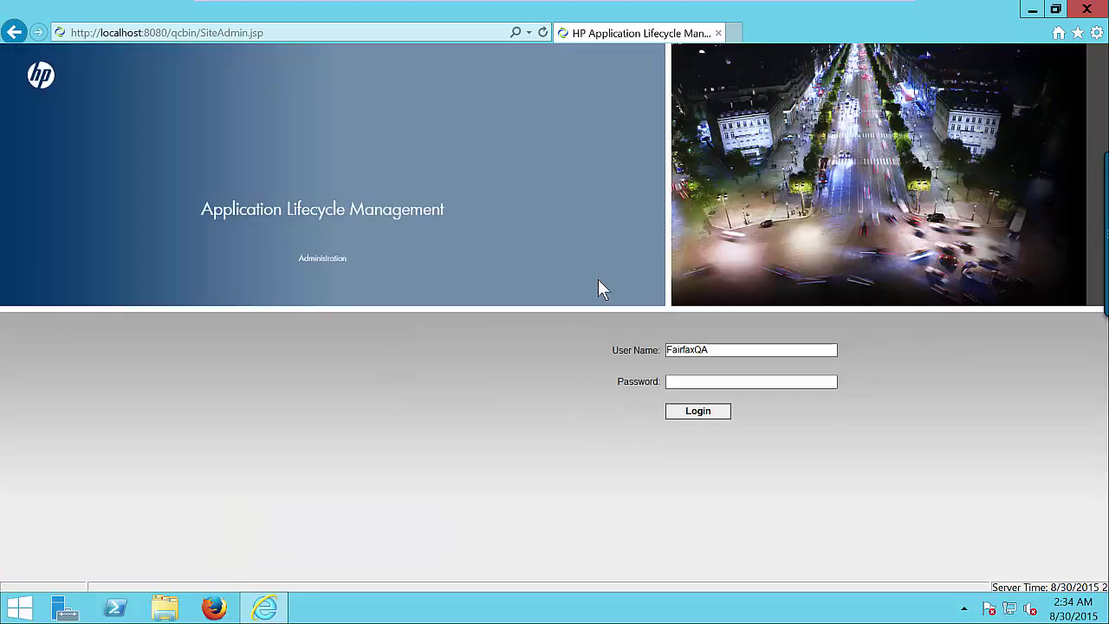
left_click(1058, 33)
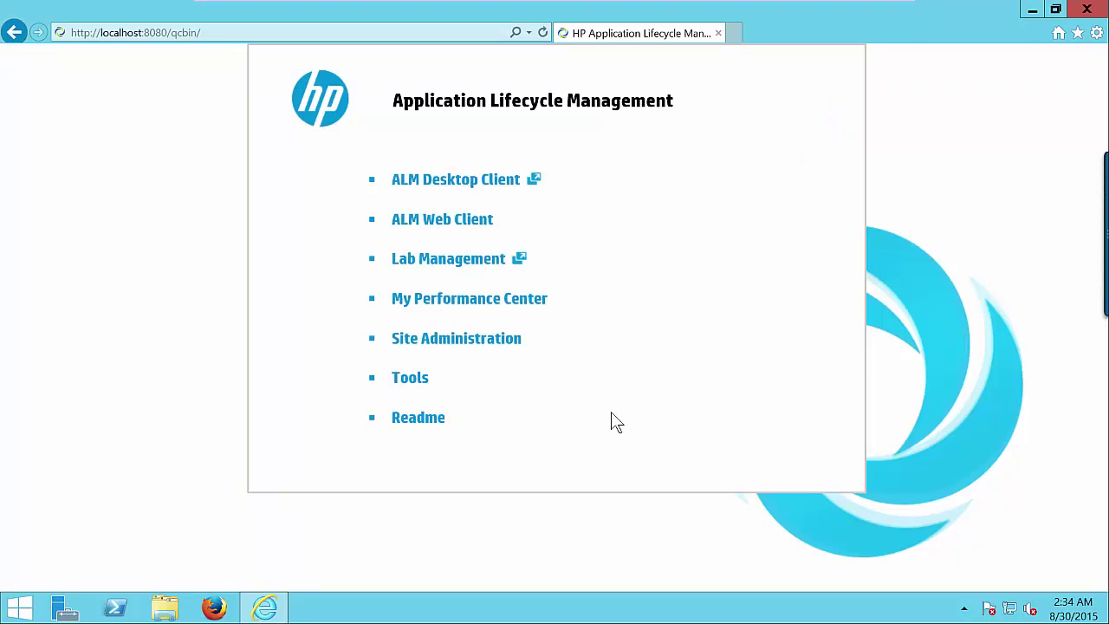
Launch the ALM Desktop Client and authenticate with the new user's name and password
left_click(464, 180)
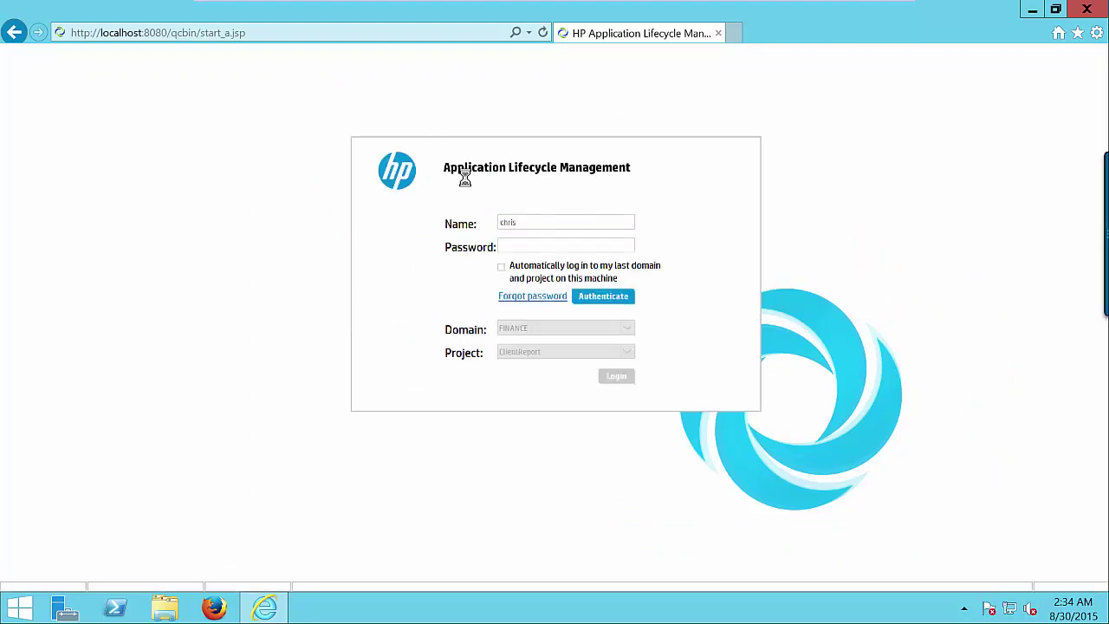
left_click(542, 225)
key("ctrl+a")
left_click(523, 245)
type("******")
left_click(611, 297)
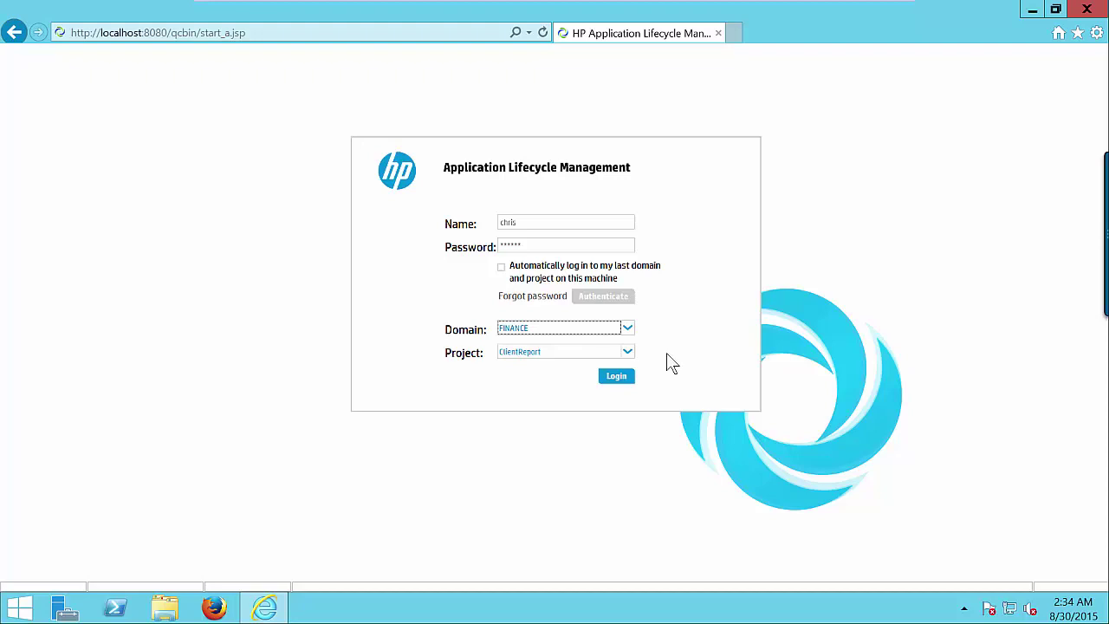
Choose domain FINANCE and project ClientReport, then log in
left_click(627, 329)
left_click(629, 340)
left_click(627, 353)
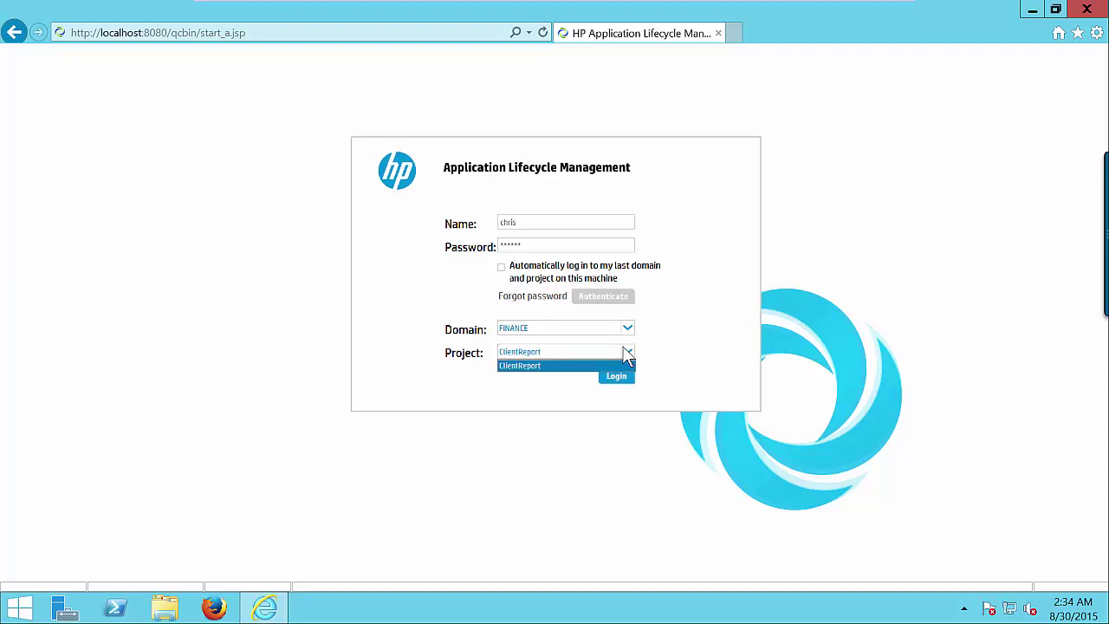
left_click(626, 350)
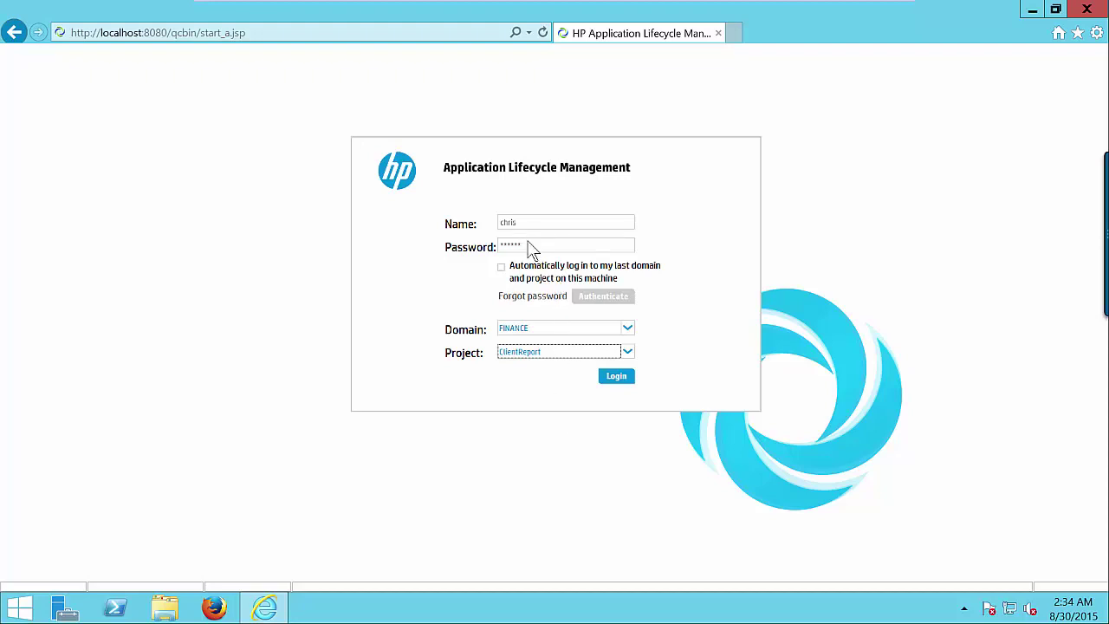
left_click(617, 378)
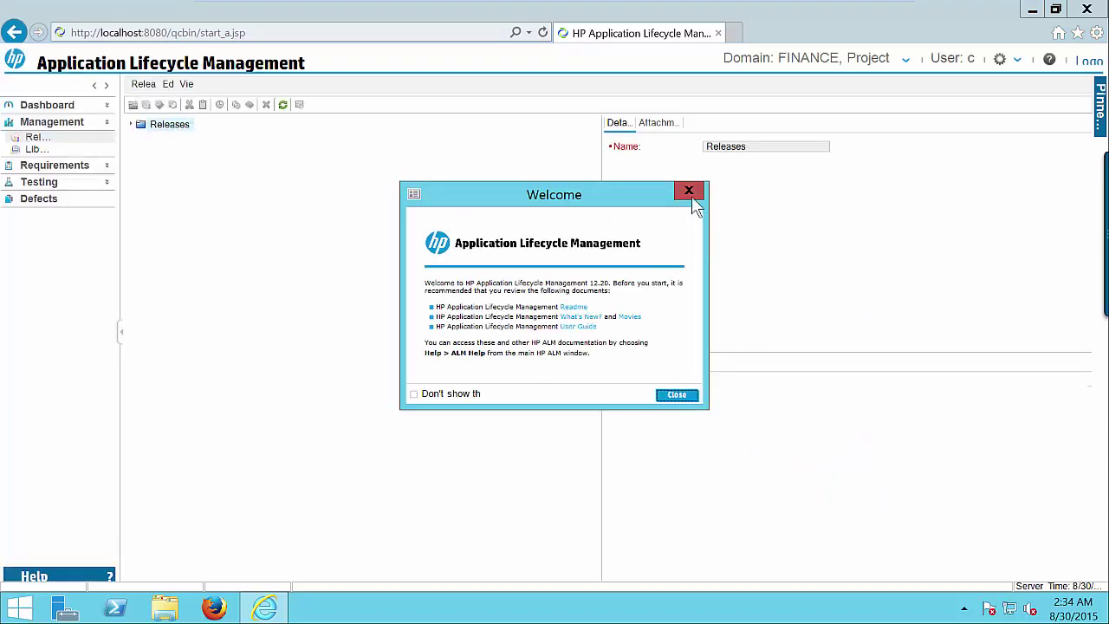
Close the Welcome dialog to reveal the ClientReport Releases module
left_click(688, 191)
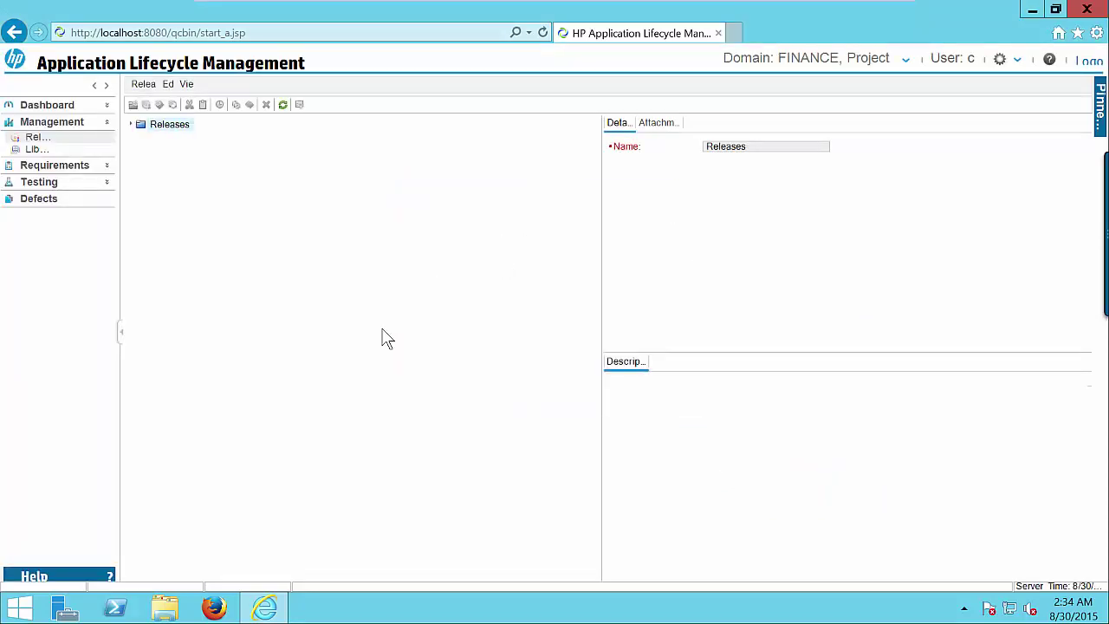